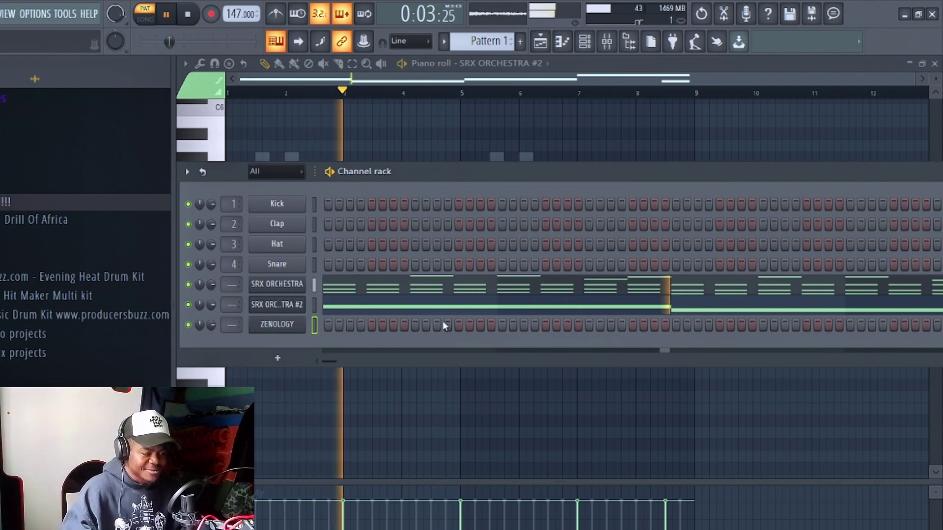
# Play back the SRX ORCHESTRA channel in its piano roll and examine how the chord and melody notes are arranged.
pyautogui.click(453, 309)
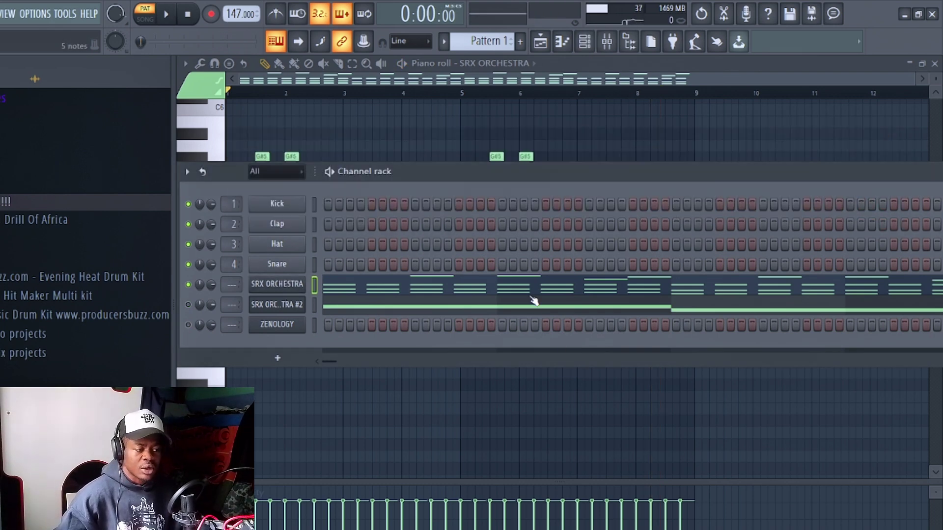
pyautogui.click(536, 293)
pyautogui.press('space')
pyautogui.click(428, 300)
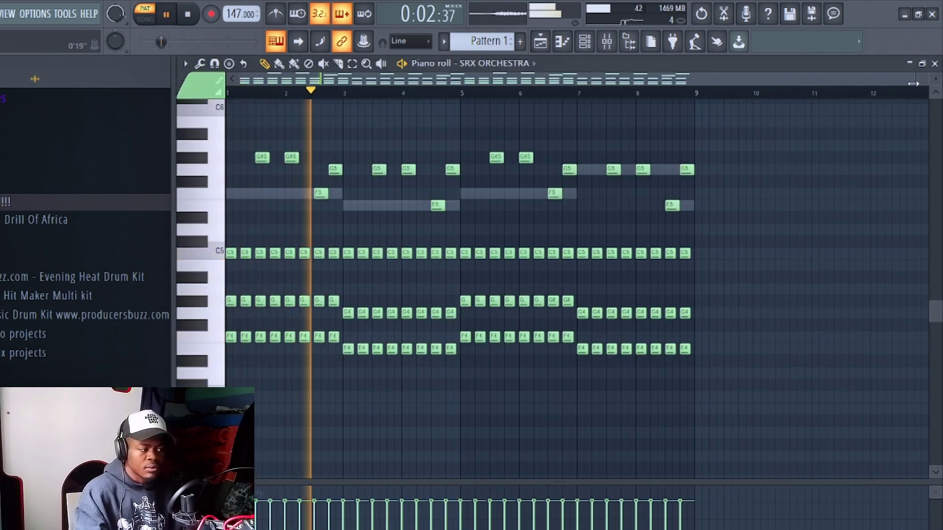
pyautogui.moveTo(884, 85); pyautogui.dragTo(795, 85)
pyautogui.press('space')
pyautogui.press('F6')
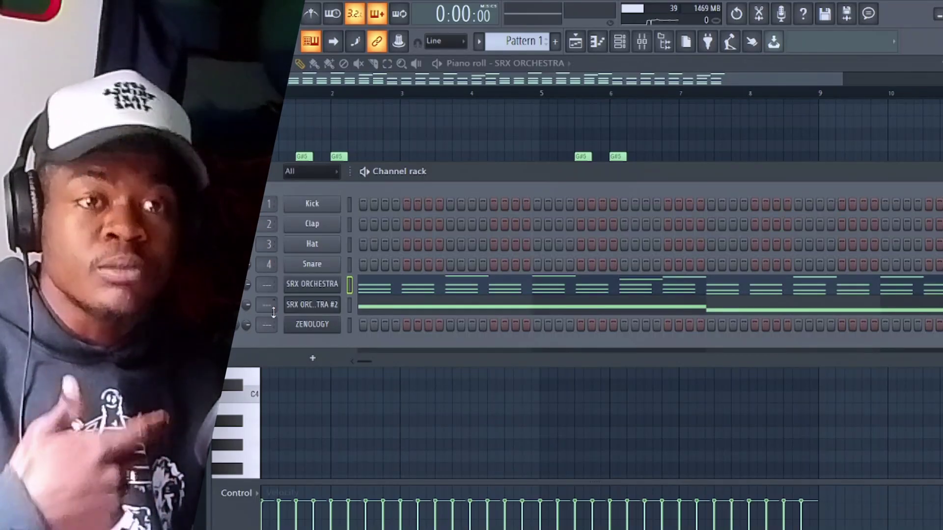
# Play back the SRX ORCHESTRA #2 channel and examine its long melody notes in the piano roll.
pyautogui.click(395, 307)
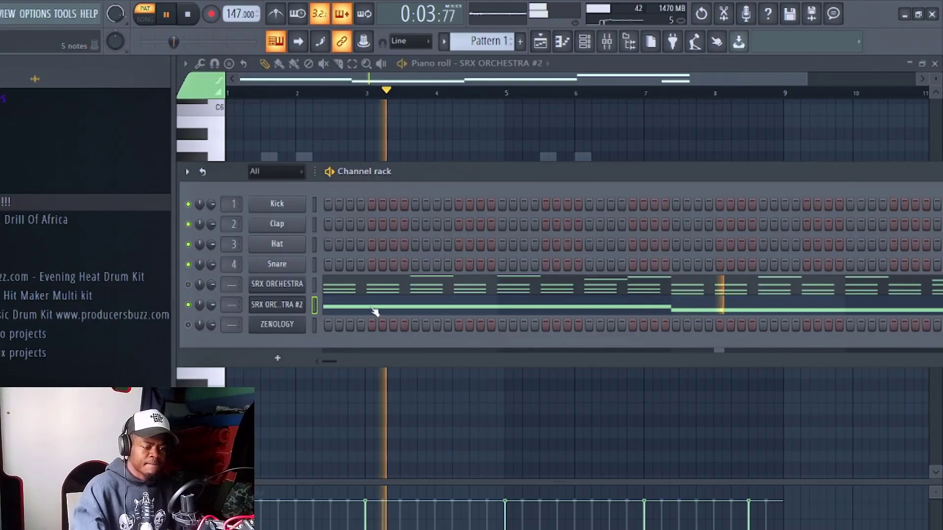
pyautogui.press('F5')
pyautogui.press('F7')
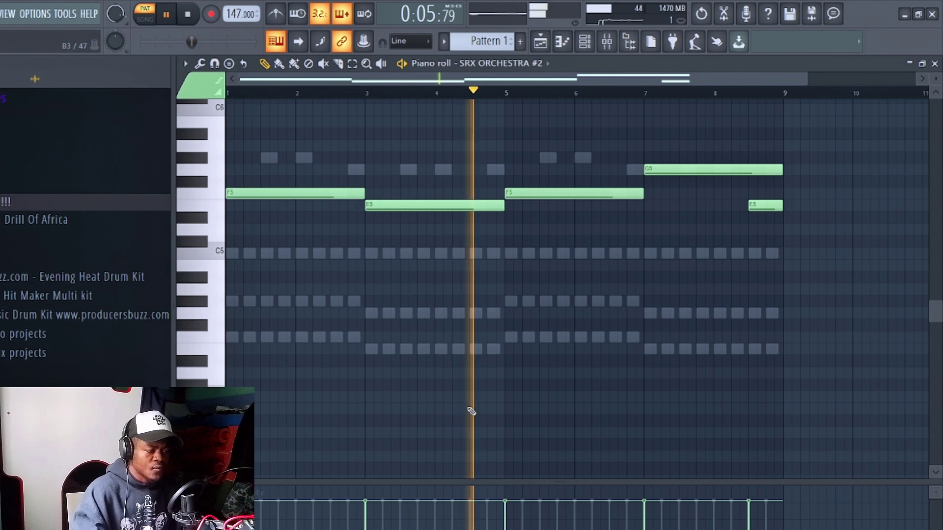
pyautogui.scroll(1, 587, 408)
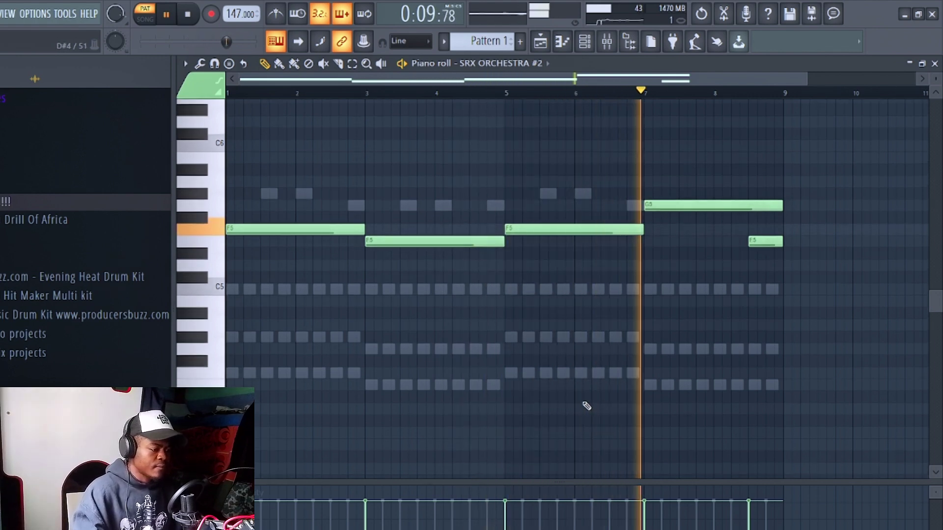
pyautogui.click(585, 42)
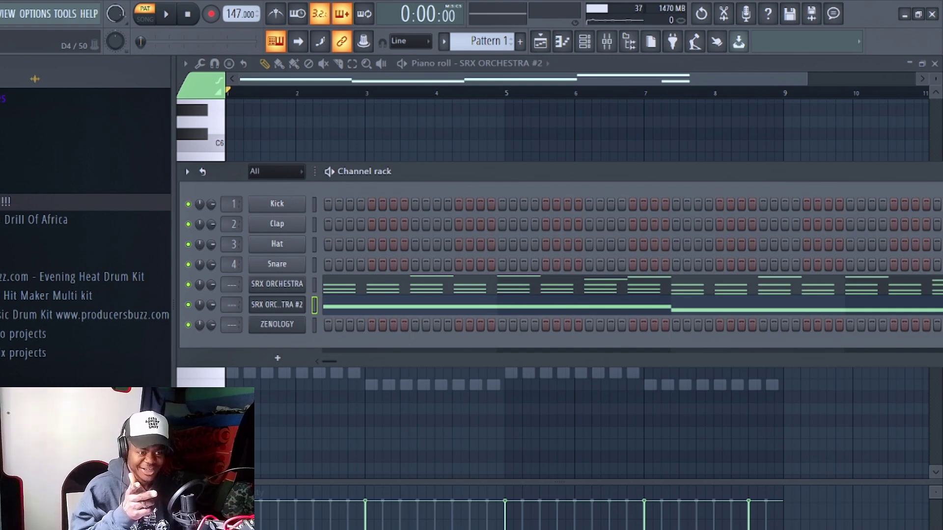
# Open the ZENOLOGY instrument and filter its presets to the Synth Pad/Str category.
pyautogui.click(292, 329)
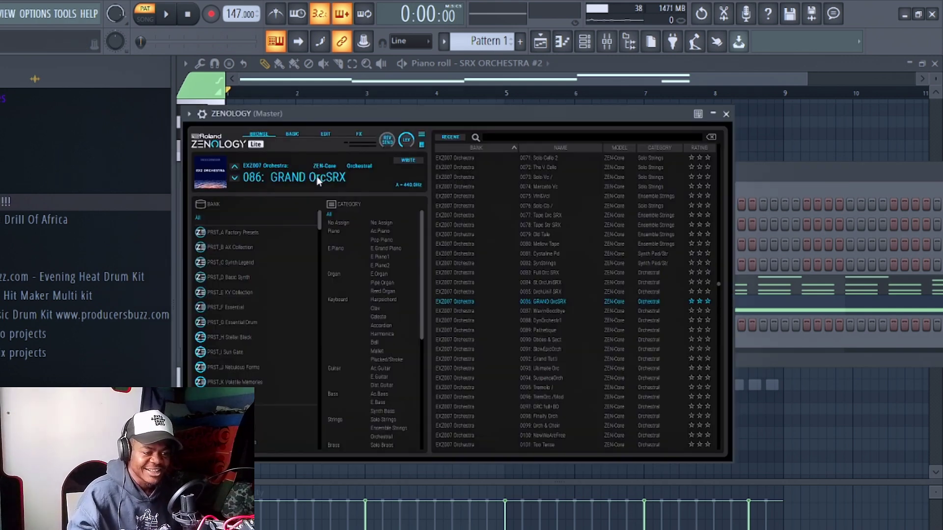
pyautogui.scroll(-6, 431, 375)
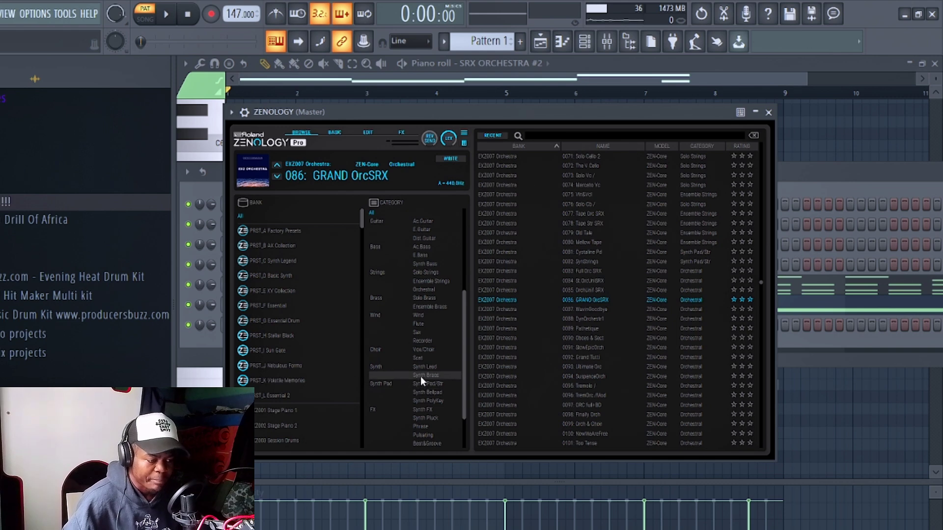
pyautogui.click(422, 384)
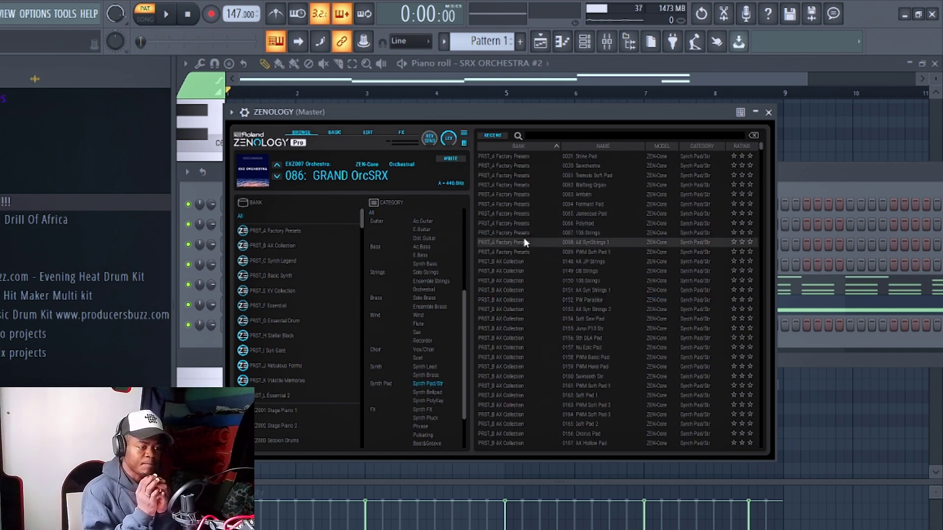
# Load the AX JP Strings preset from the AX Collection and try it out from the ZENOLOGY channel's piano roll.
pyautogui.click(523, 261)
pyautogui.click(768, 112)
pyautogui.press('space')
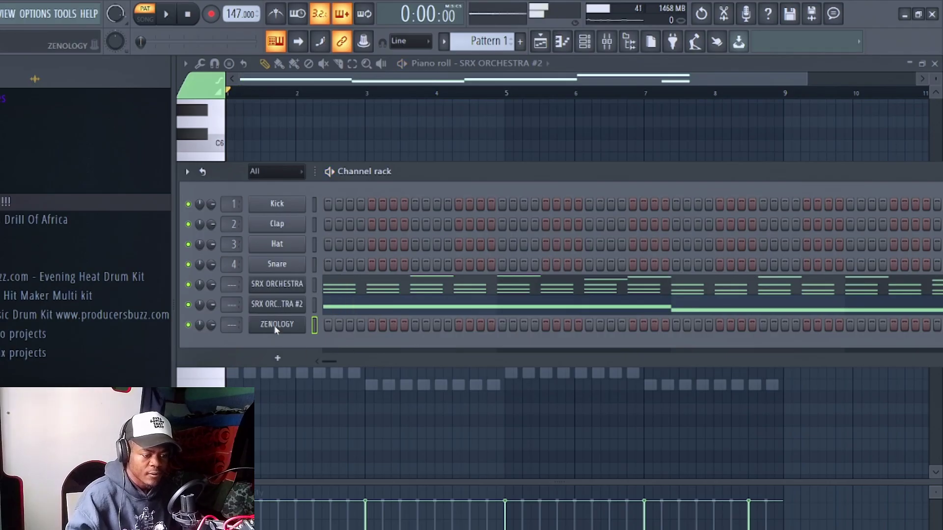
pyautogui.rightClick(276, 324)
pyautogui.click(334, 323)
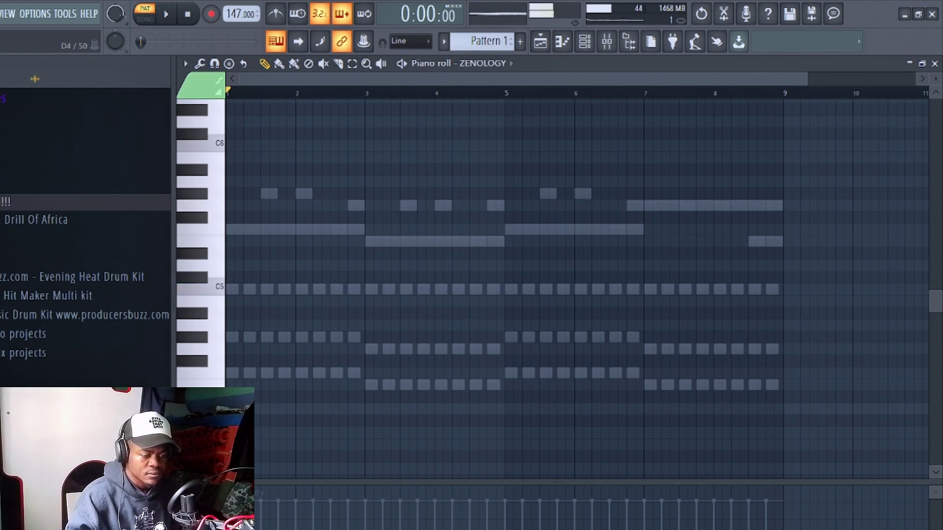
pyautogui.click(586, 41)
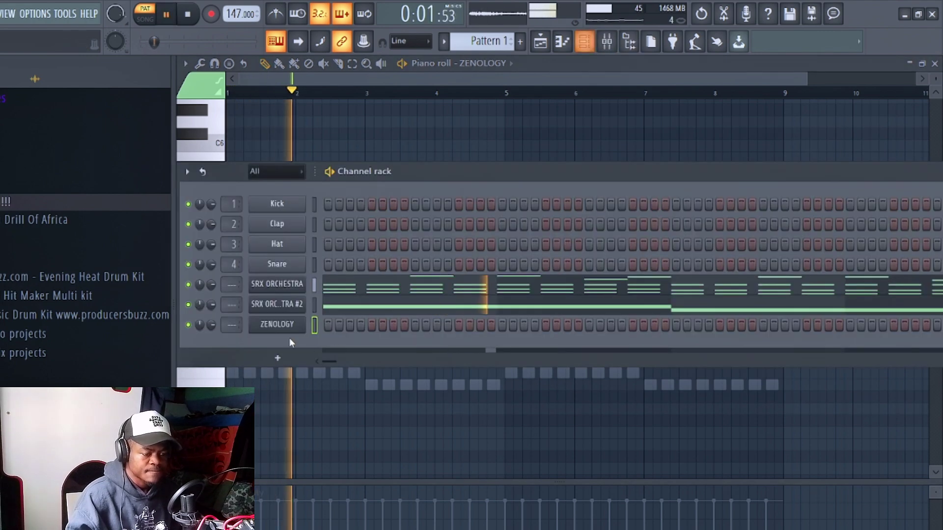
# Load preset 171, Str of Breath, from the AX Collection in ZENOLOGY and close the instrument.
pyautogui.click(277, 325)
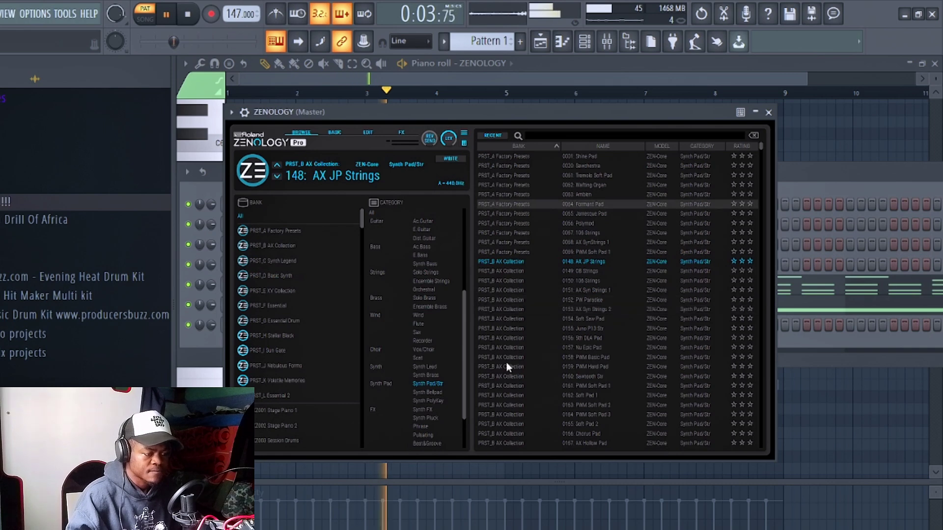
pyautogui.scroll(-2, 505, 366)
pyautogui.click(503, 407)
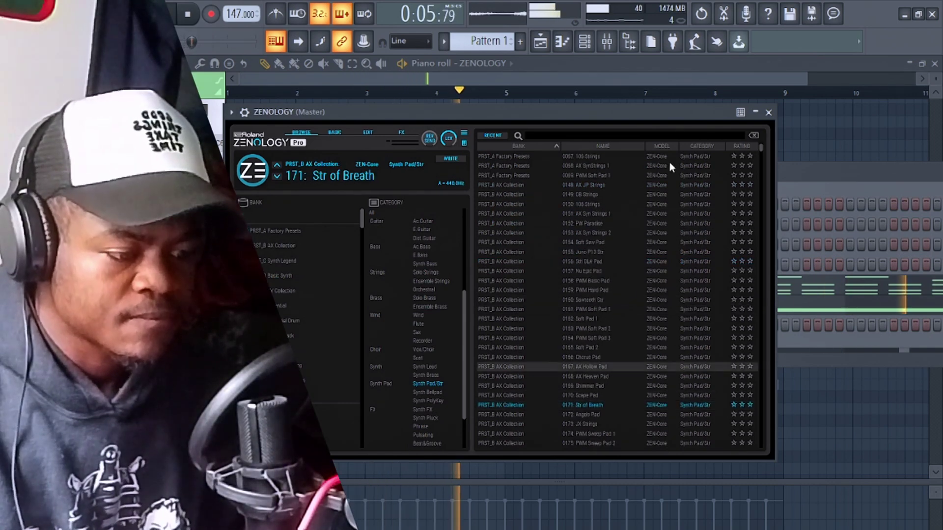
pyautogui.click(768, 112)
pyautogui.press('space')
# Draw four two-bar notes alternating F4 and E4 across bars 1 to 8 in the ZENOLOGY piano roll.
pyautogui.rightClick(277, 325)
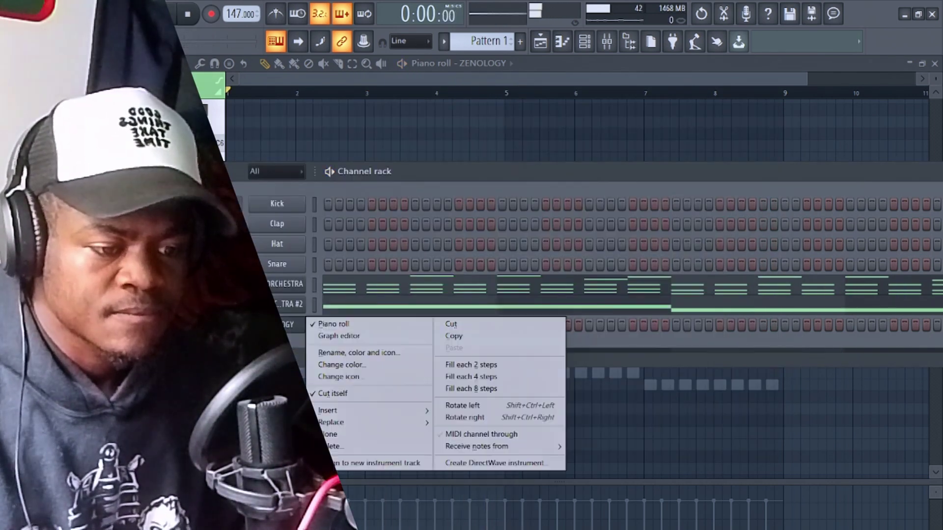
pyautogui.click(203, 385)
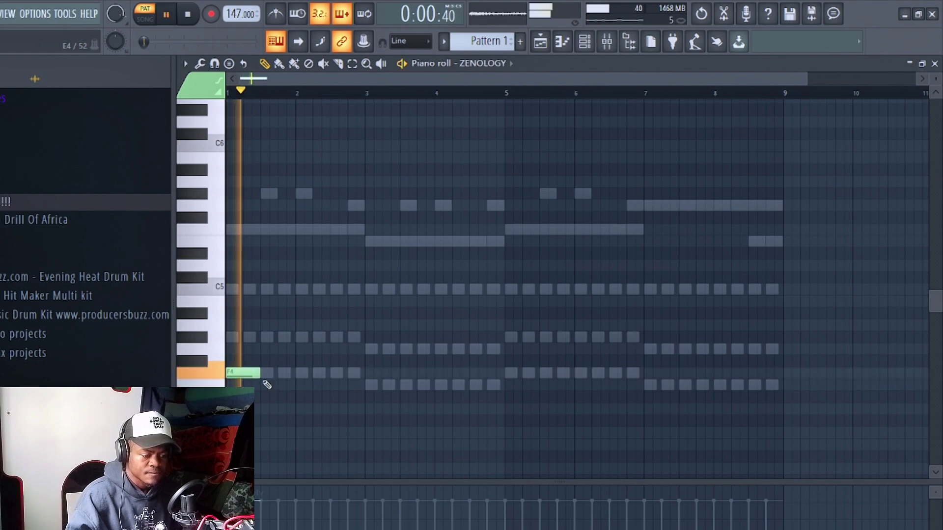
pyautogui.moveTo(267, 385); pyautogui.dragTo(371, 391)
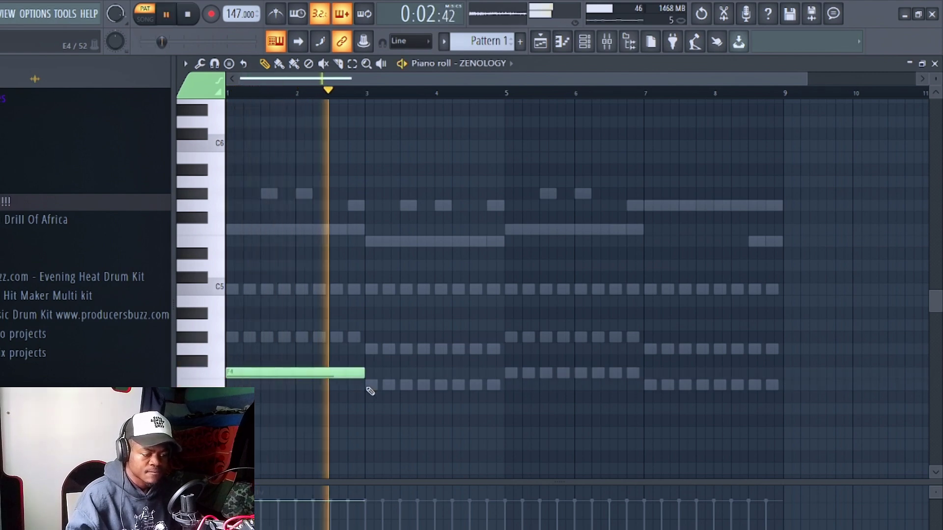
pyautogui.click(368, 385)
pyautogui.click(511, 373)
pyautogui.click(647, 384)
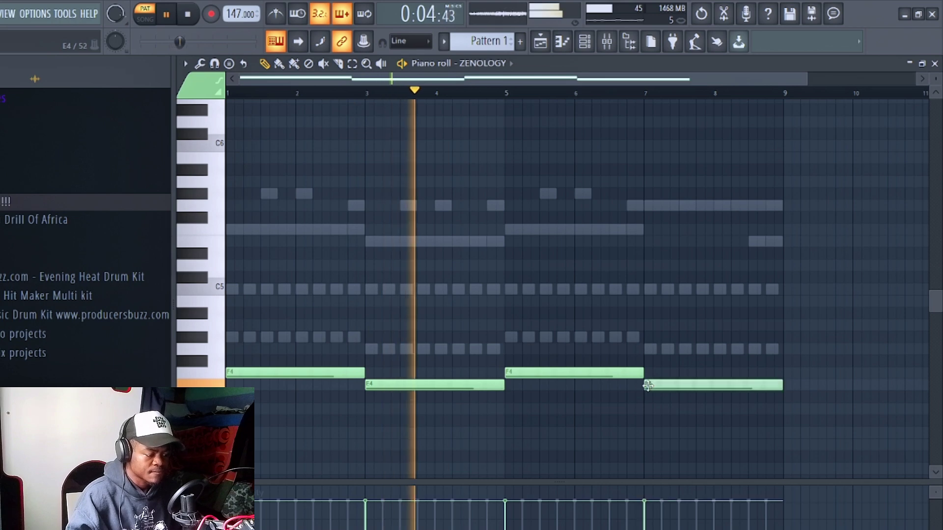
# Duplicate the four ZENOLOGY bass notes one octave higher, alternating F5 and E5.
pyautogui.scroll(-4, 515, 403)
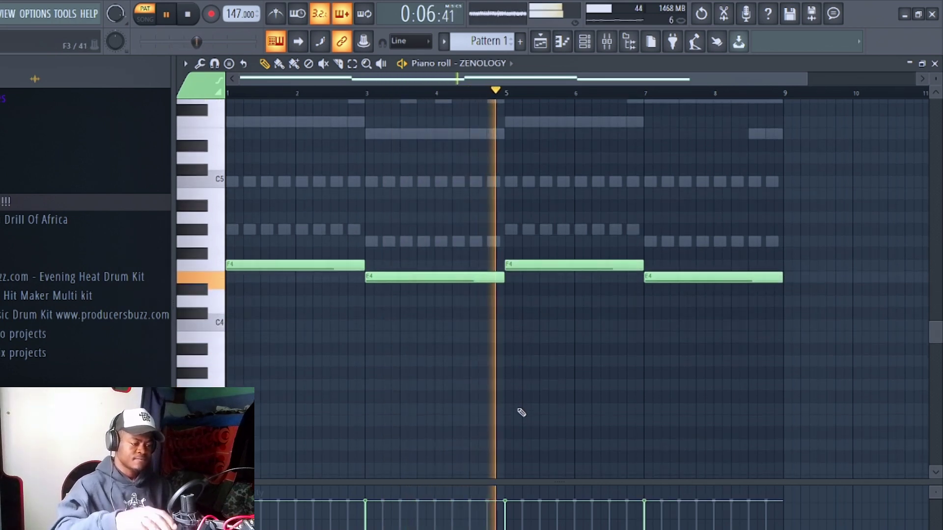
pyautogui.scroll(3, 520, 406)
pyautogui.moveTo(738, 297); pyautogui.dragTo(226, 437)
pyautogui.moveTo(263, 340); pyautogui.dragTo(226, 337)
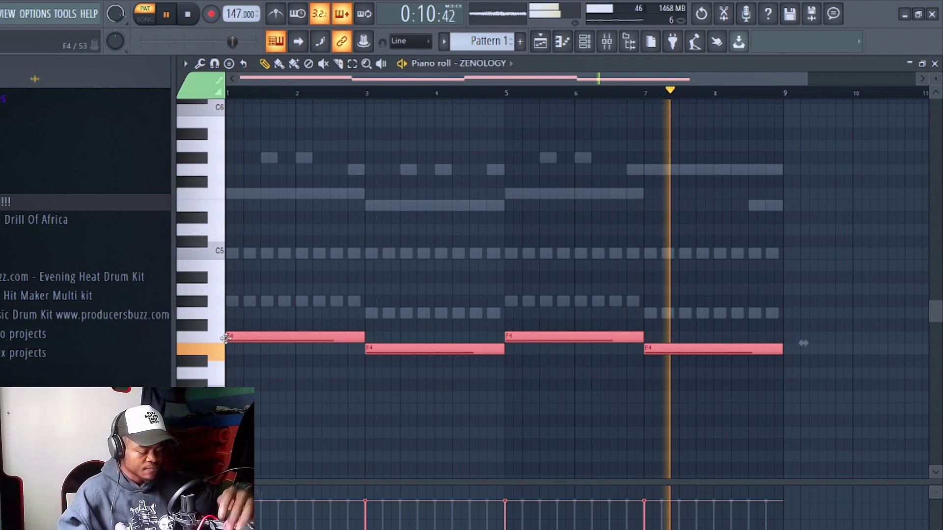
pyautogui.hotkey('ctrl', 'Up')
pyautogui.press('space')
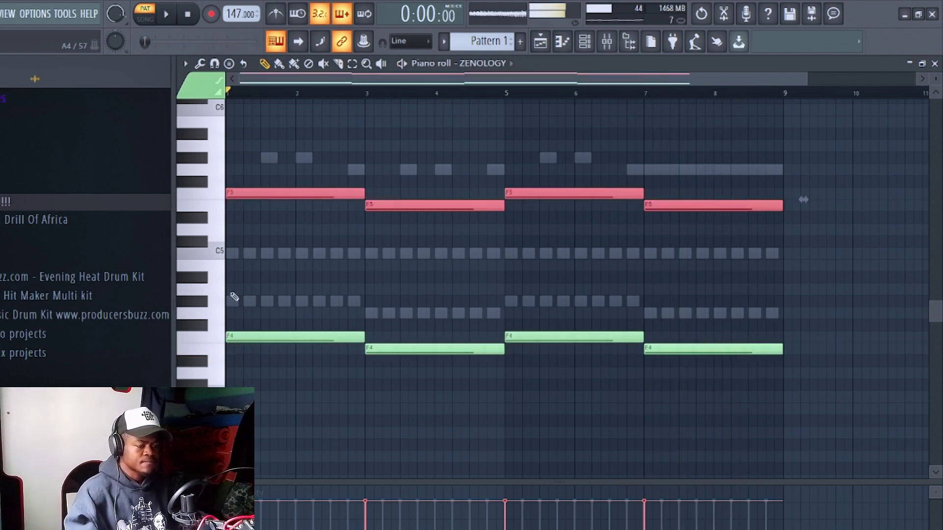
# Leave the piano roll and move the Channel rack window up to just below the Playlist's bar ruler.
pyautogui.click(563, 43)
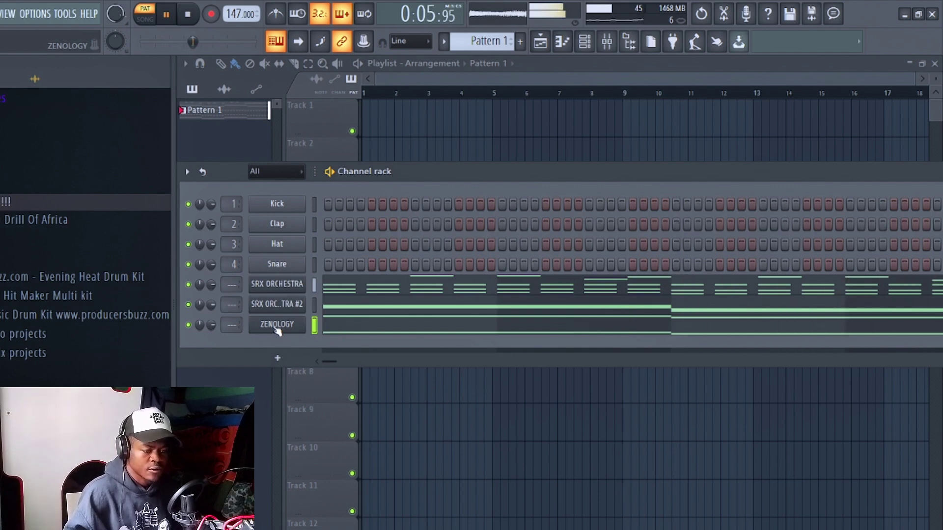
pyautogui.moveTo(482, 168); pyautogui.dragTo(478, 108)
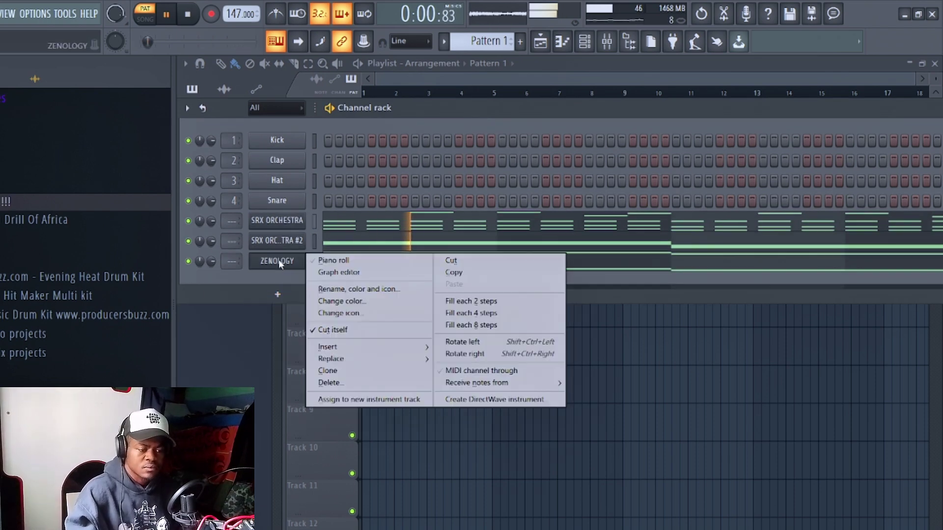
pyautogui.rightClick(278, 260)
pyautogui.click(280, 262)
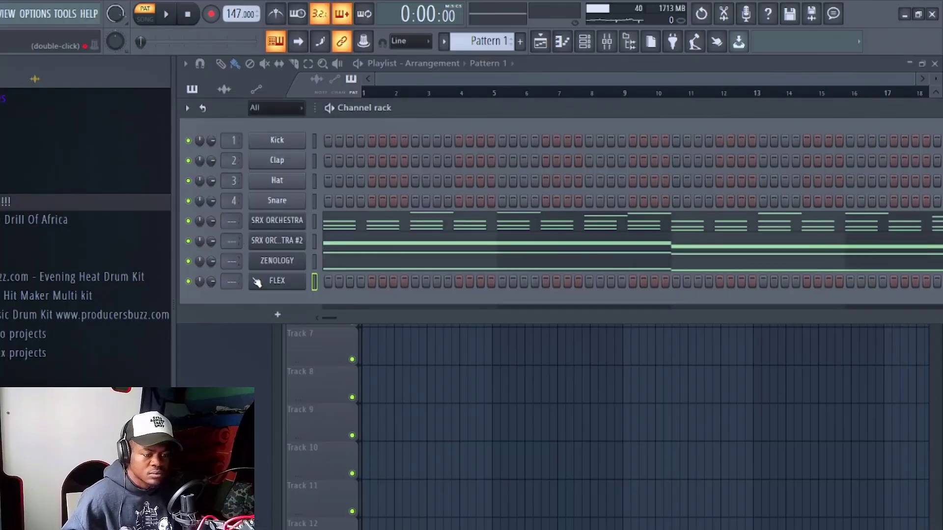
# Open the FLEX channel's piano roll and audition the A#4 key.
pyautogui.rightClick(263, 281)
pyautogui.click(333, 280)
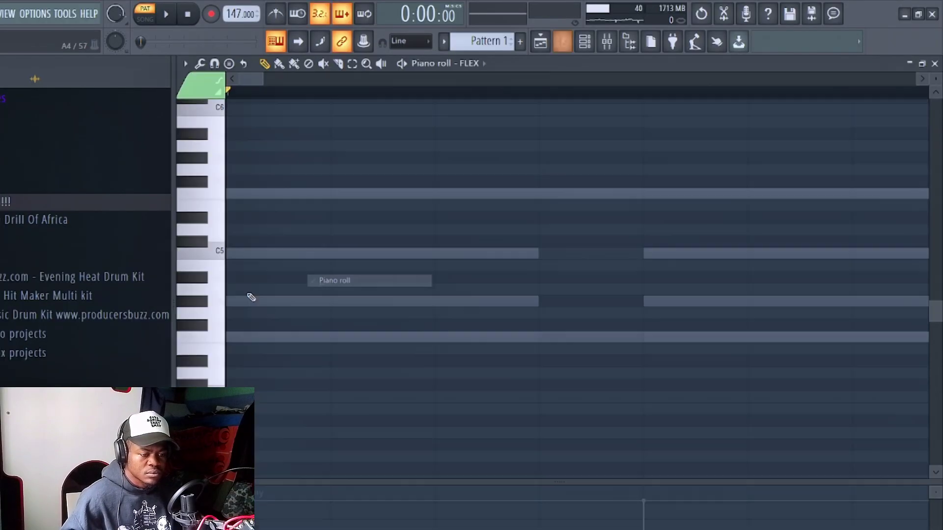
pyautogui.click(201, 279)
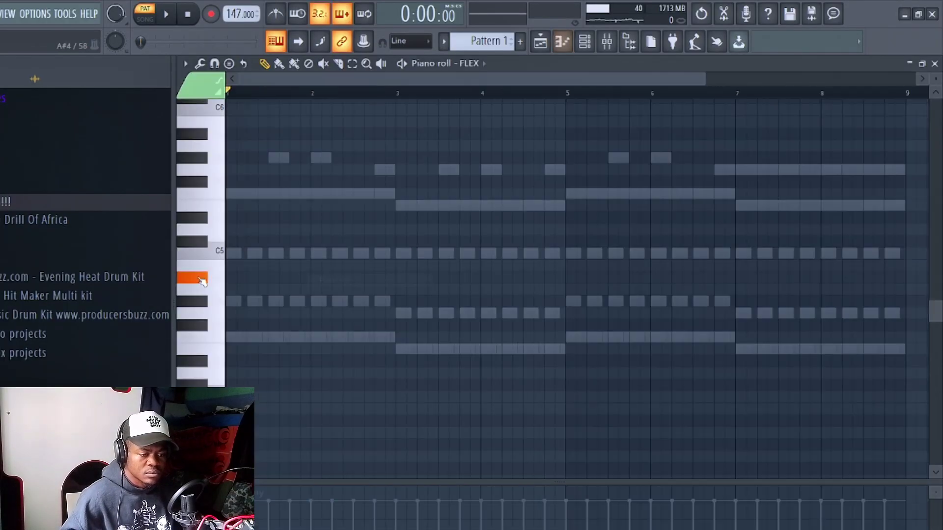
# Browse the Arksun Cityscape presets in FLEX during playback and audition keys in its piano roll.
pyautogui.click(585, 43)
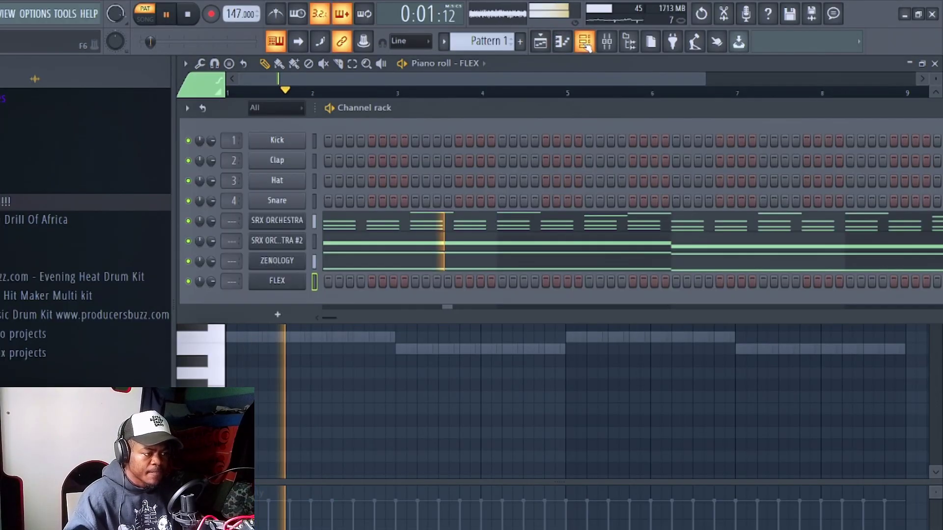
pyautogui.click(290, 284)
pyautogui.scroll(-9, 396, 410)
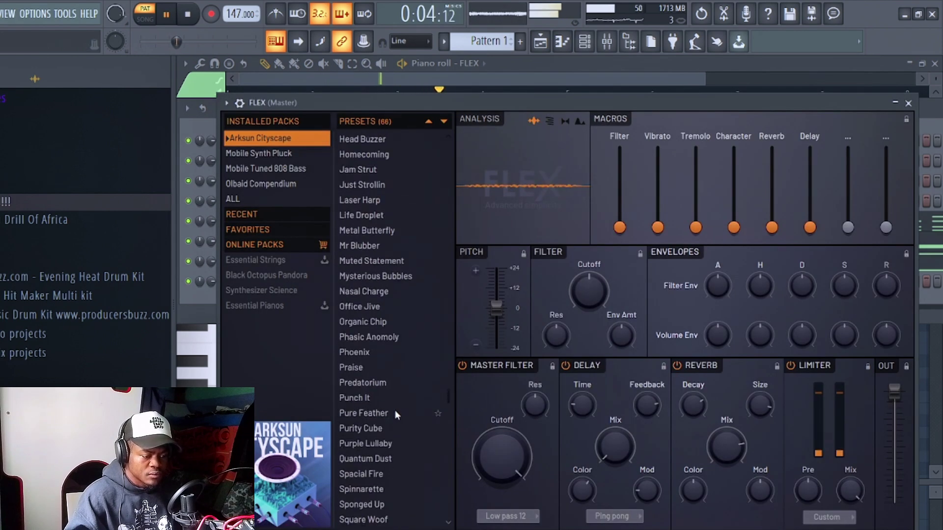
pyautogui.click(197, 359)
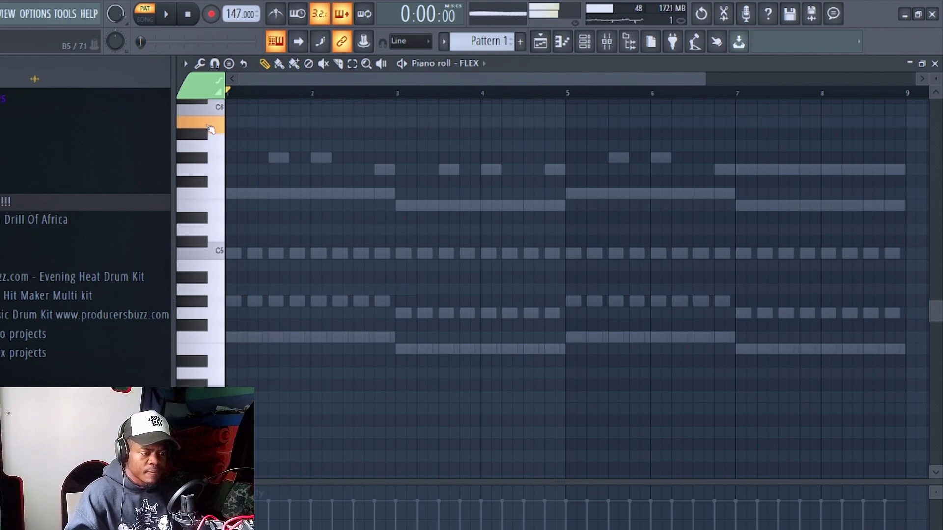
# Draw a one-bar F6 note starting slightly after the beginning of bar 1 in the FLEX piano roll.
pyautogui.scroll(3, 399, 305)
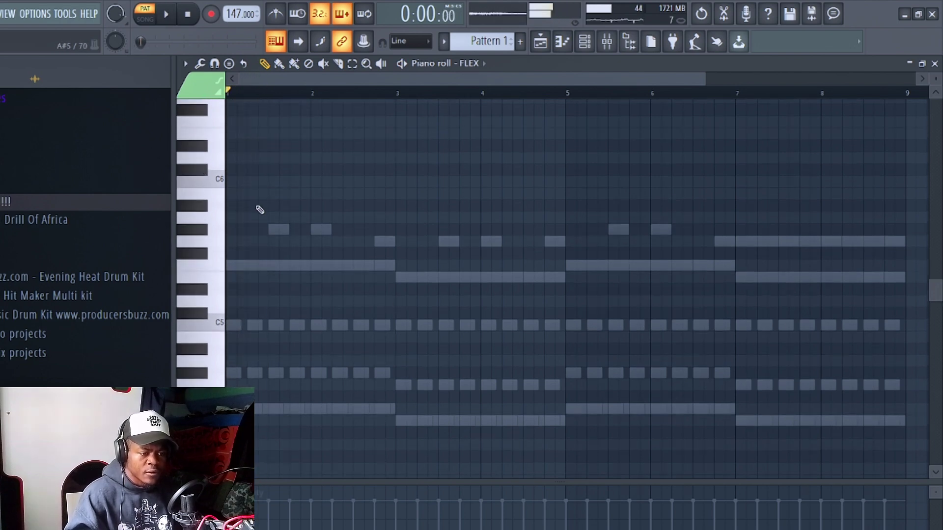
pyautogui.scroll(1, 257, 197)
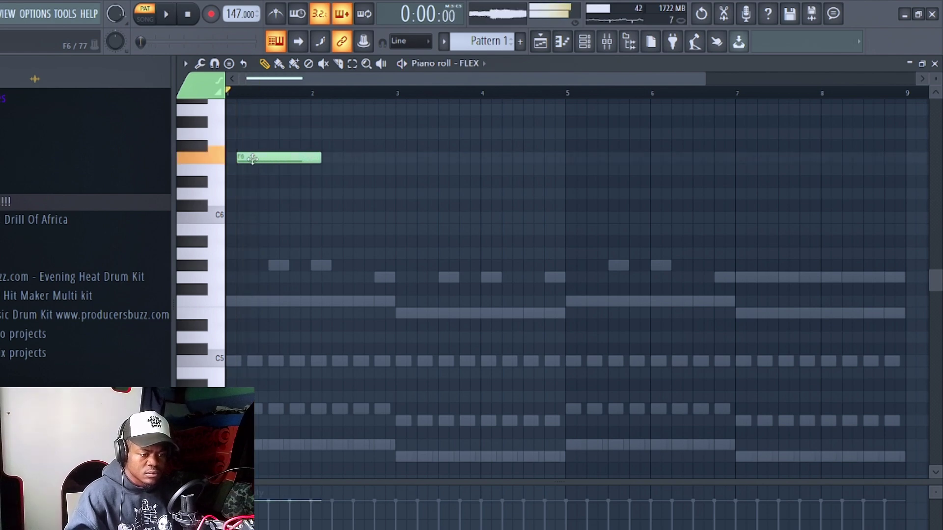
pyautogui.moveTo(703, 82); pyautogui.dragTo(627, 79)
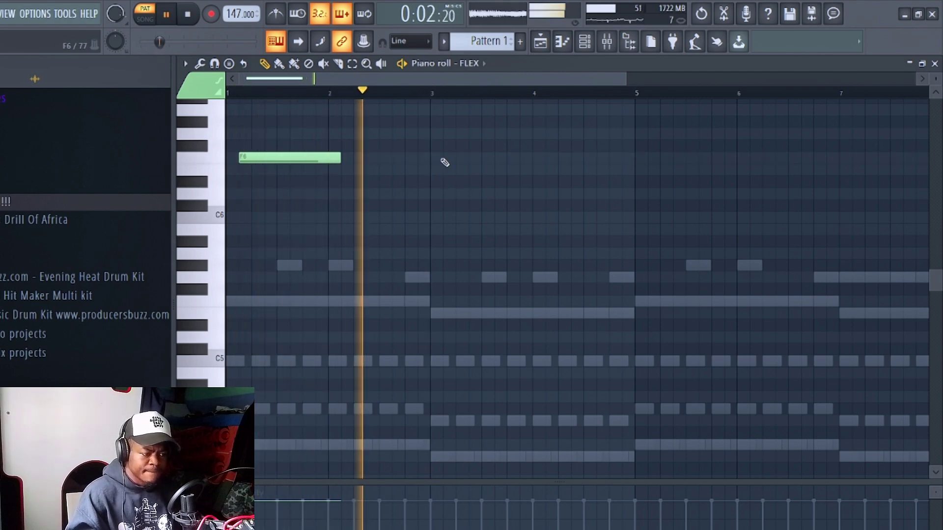
# Duplicate the F6 note into bar 3 and lower the copy one semitone to E6.
pyautogui.hotkey('ctrl', 'b')
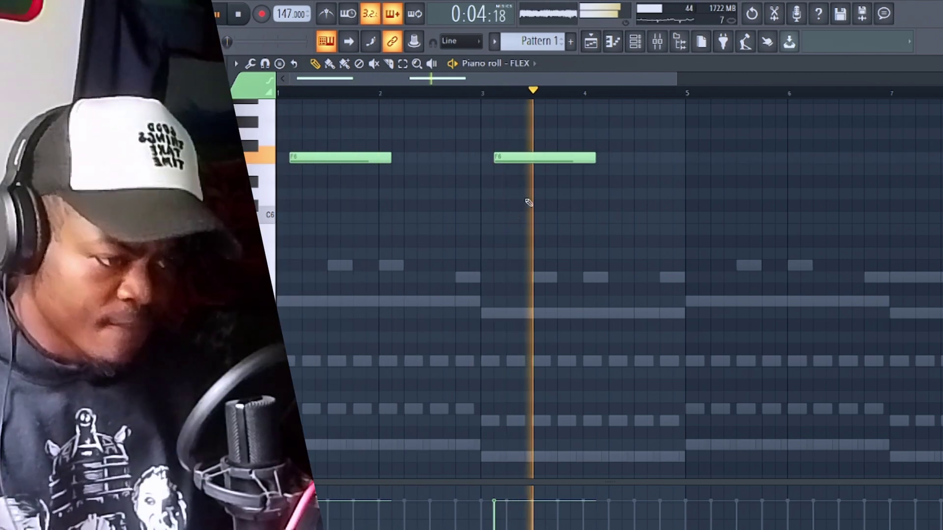
pyautogui.press('space')
pyautogui.press('space')
pyautogui.moveTo(513, 165)
pyautogui.mouseDown()
pyautogui.moveTo(515, 189)
pyautogui.moveTo(516, 174)
pyautogui.mouseUp()
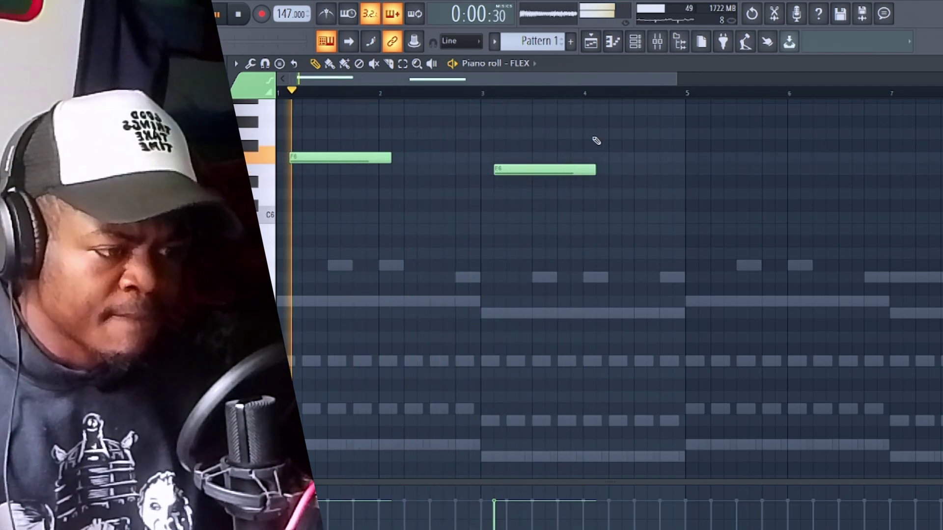
# Add a C6 note directly after the E6 note in bar 4 of the FLEX piano roll, ending at bar 5.
pyautogui.click(602, 132)
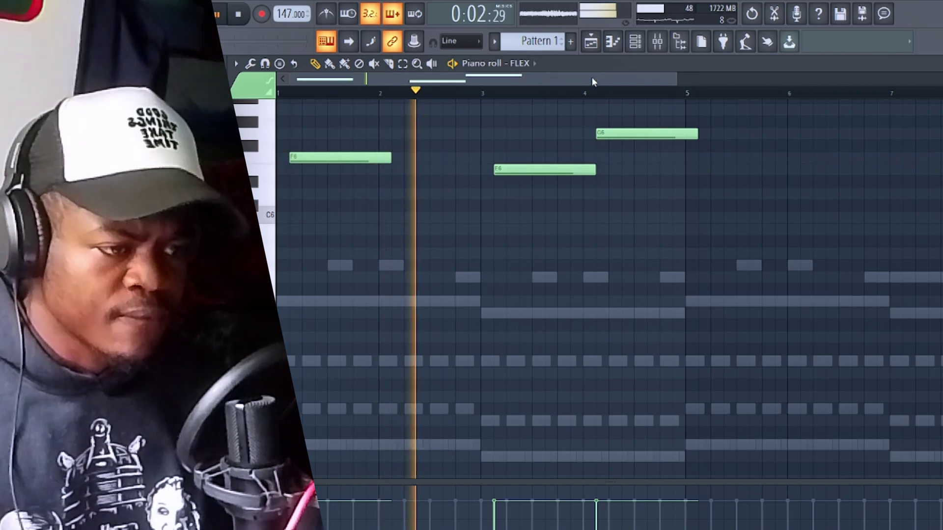
pyautogui.moveTo(592, 78); pyautogui.dragTo(595, 79)
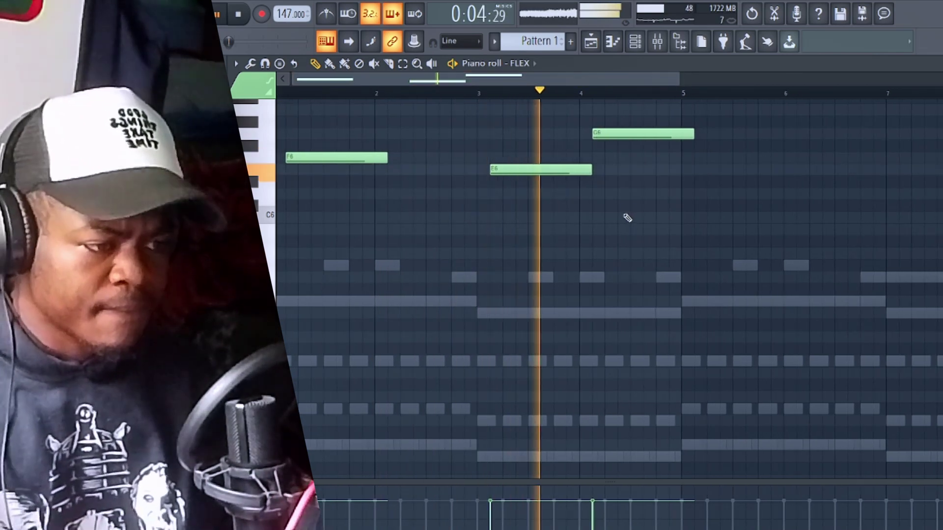
pyautogui.press('space')
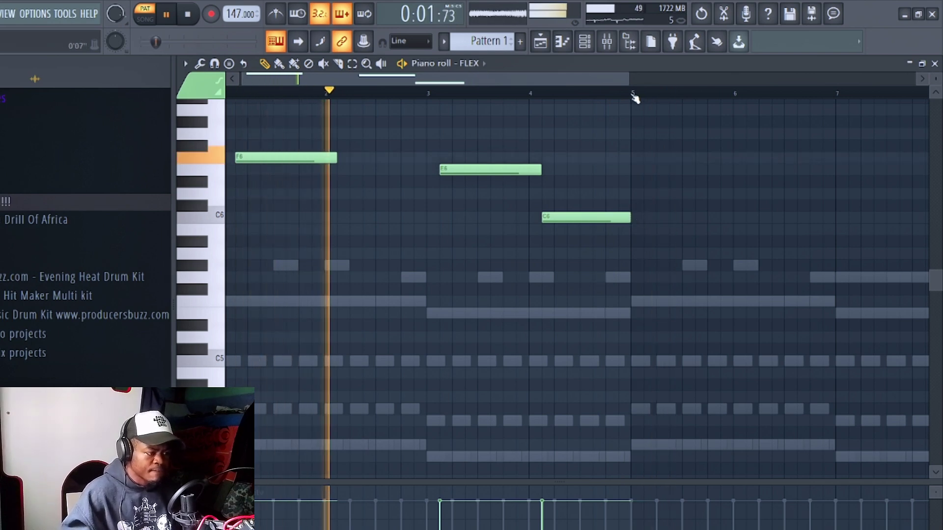
# Duplicate the whole four-bar FLEX phrase into bars 5 to 8 and check it in playback.
pyautogui.hotkey('ctrl', 'a')
pyautogui.hotkey('ctrl', 'b')
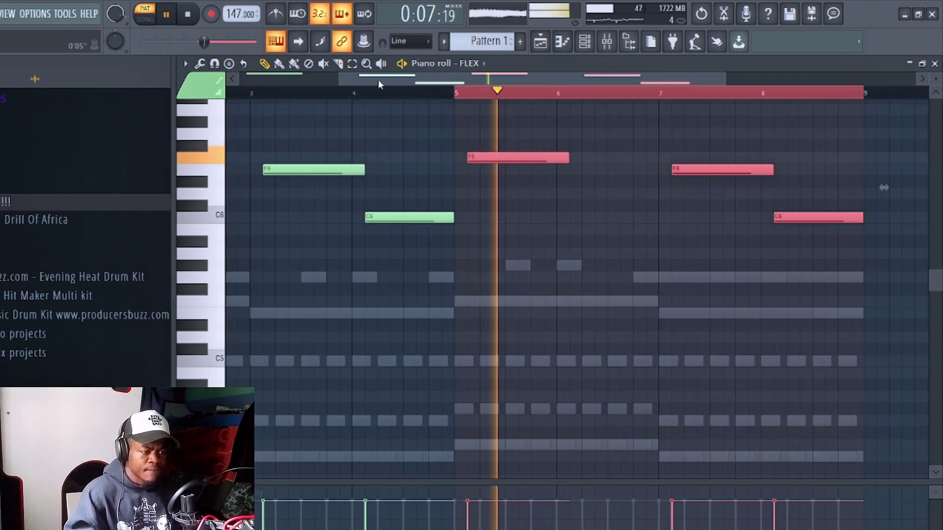
pyautogui.moveTo(378, 83); pyautogui.dragTo(275, 93)
pyautogui.press('space')
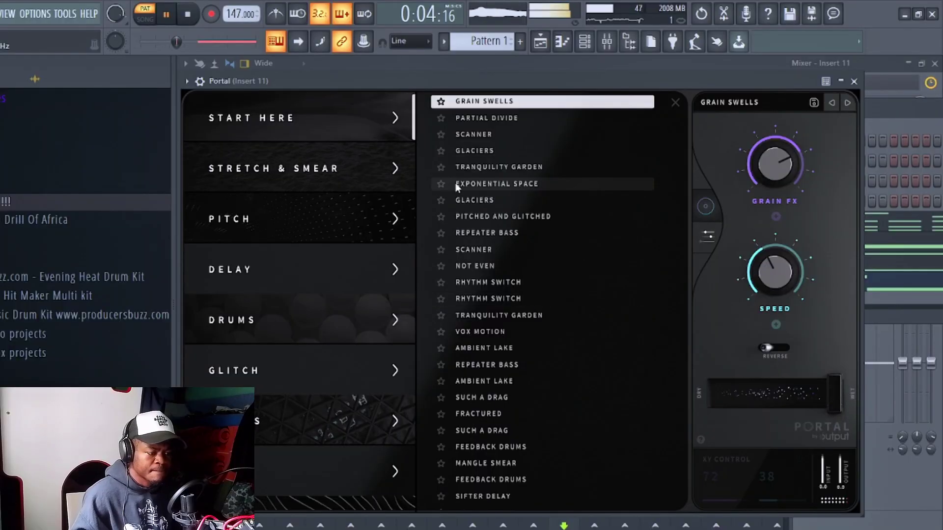
# Audition Portal presets on mixer Insert 11, including Exponential Space, and keep Ambient Lake.
pyautogui.click(455, 184)
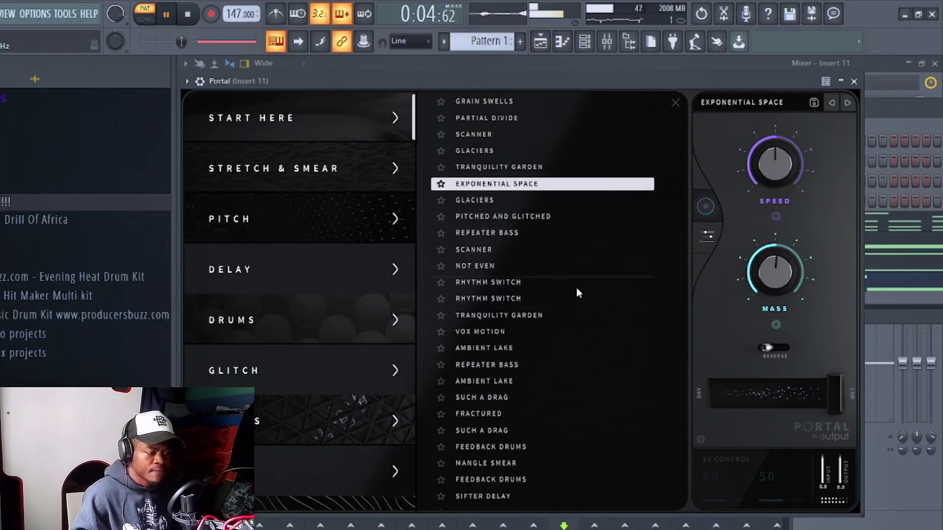
pyautogui.scroll(-3, 502, 319)
pyautogui.click(483, 239)
pyautogui.scroll(-2, 528, 337)
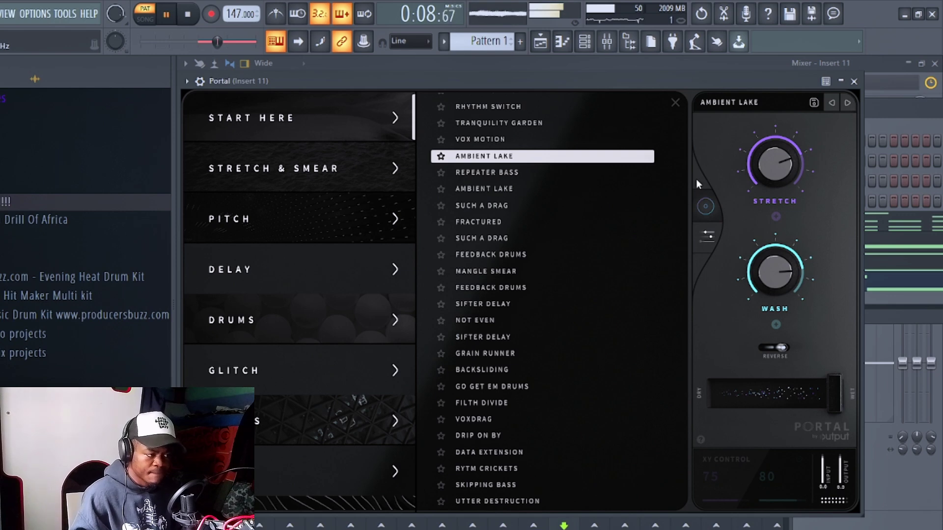
pyautogui.click(854, 81)
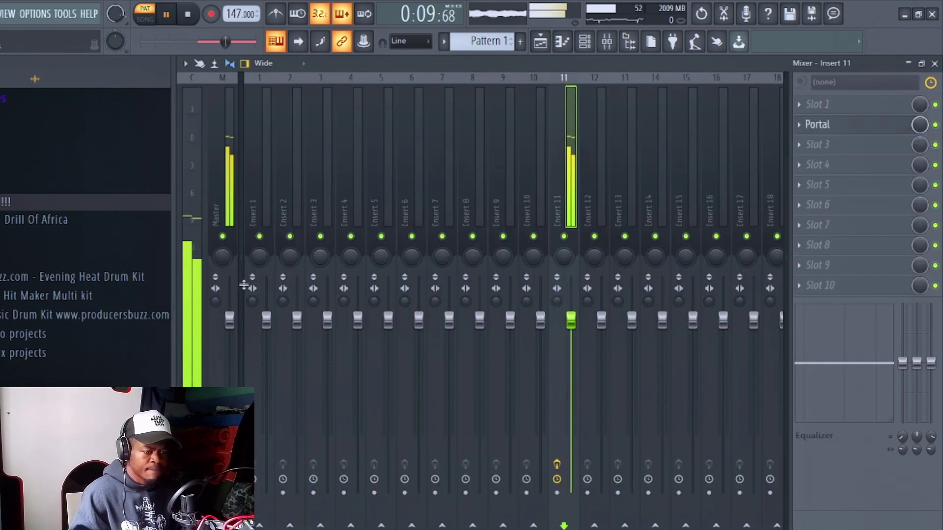
pyautogui.click(592, 44)
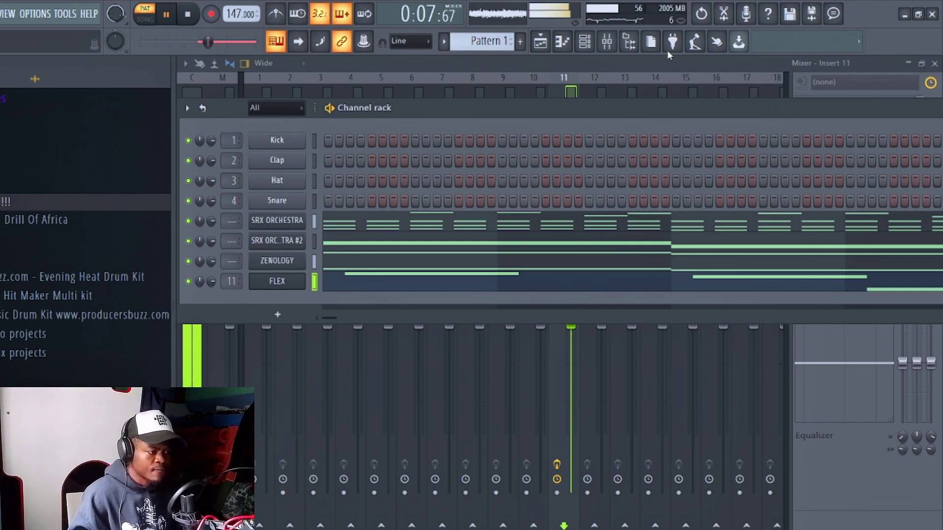
pyautogui.click(606, 43)
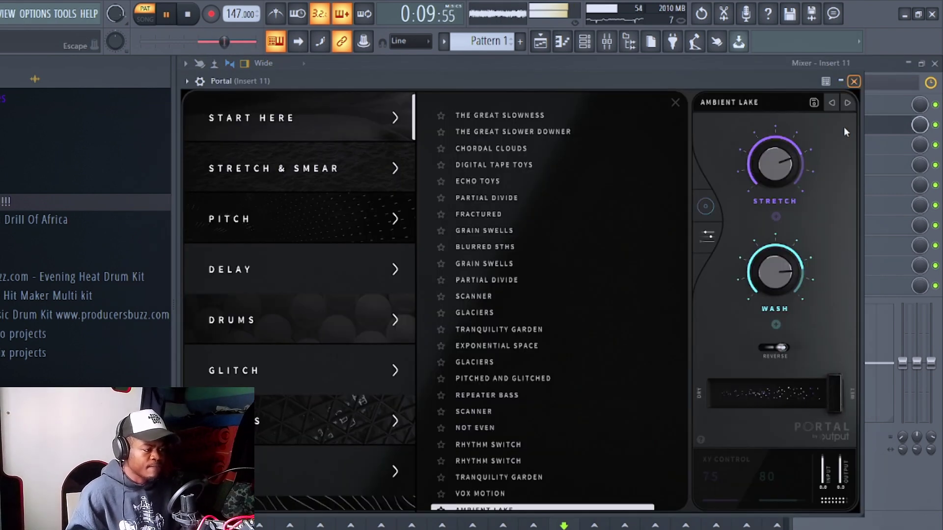
# Insert Fruity Parametric EQ 2 in slot 3 of Insert 11 and steeply cut the lows with band 1 and the highs with band 7.
pyautogui.click(879, 145)
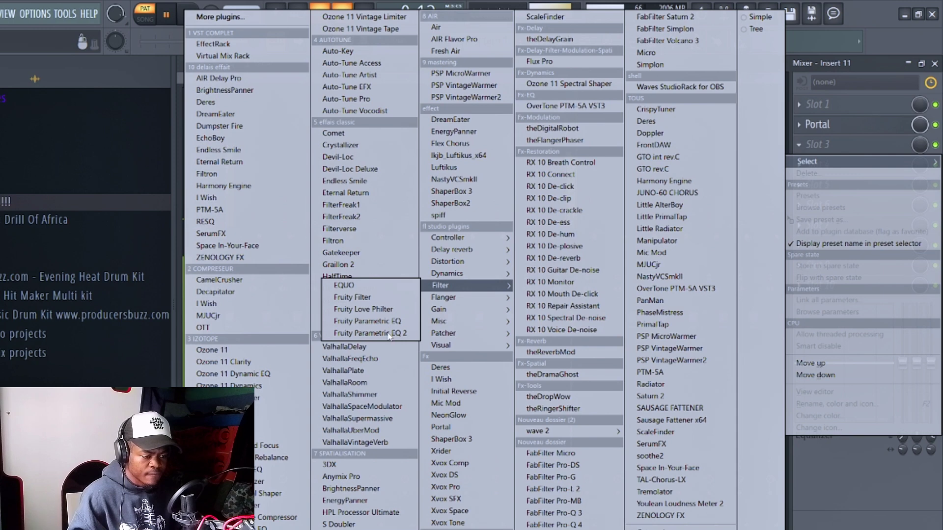
pyautogui.click(388, 333)
pyautogui.rightClick(280, 257)
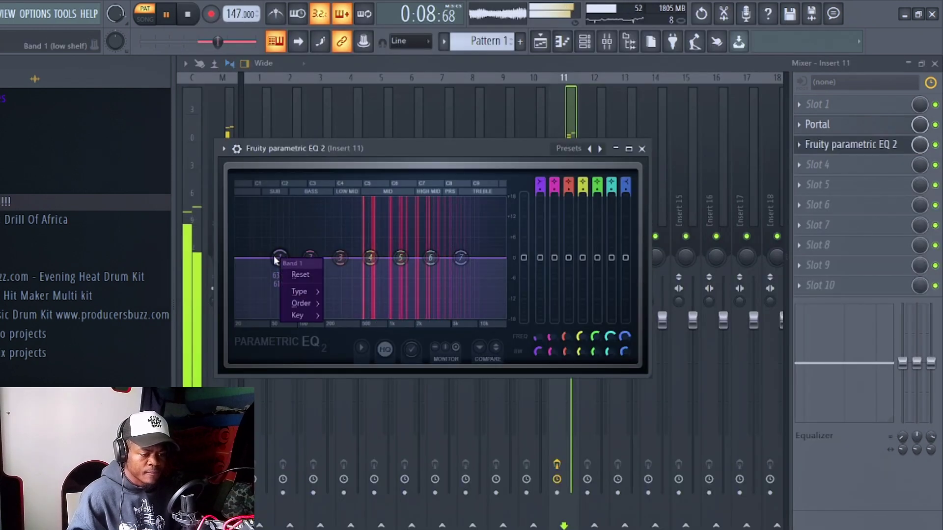
pyautogui.click(364, 305)
pyautogui.moveTo(280, 258); pyautogui.dragTo(319, 309)
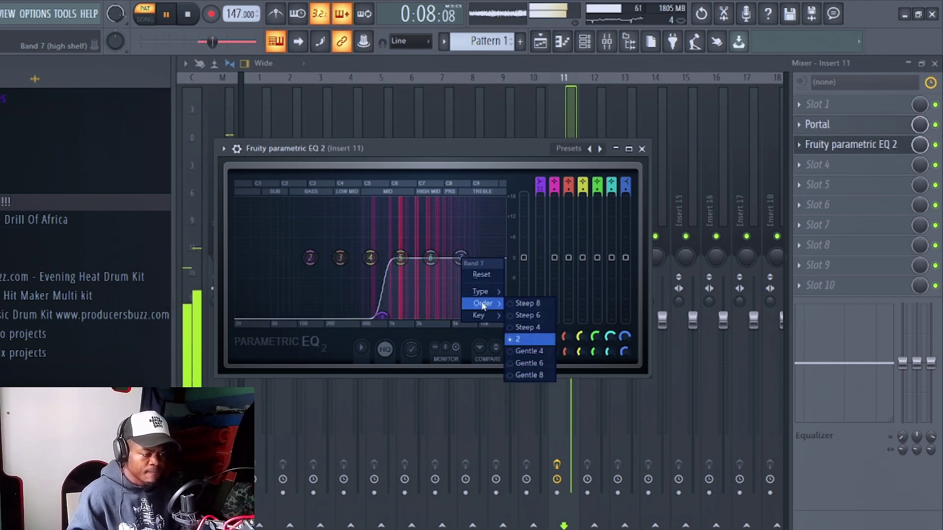
pyautogui.moveTo(458, 260); pyautogui.dragTo(426, 315)
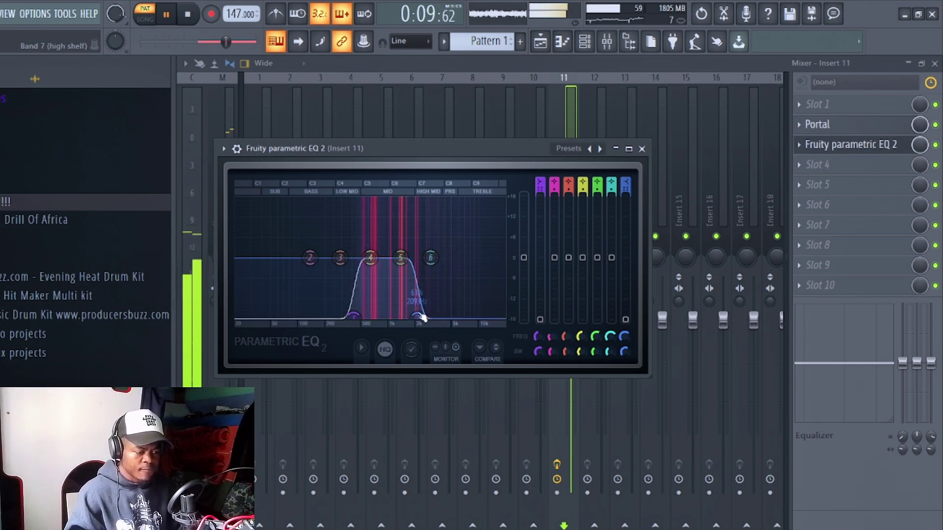
pyautogui.click(642, 149)
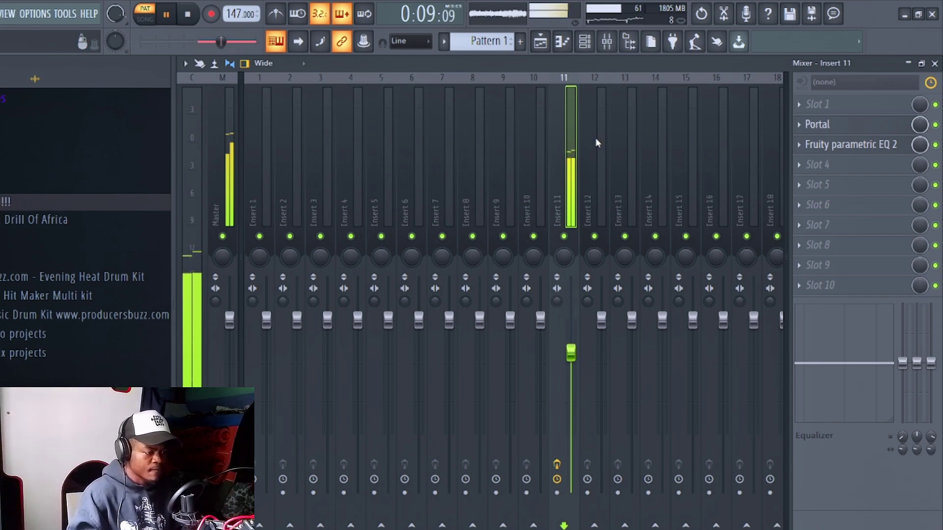
# Add PanMan with its Default preset in slot 4 of Insert 11 and play the pattern back with it.
pyautogui.press('space')
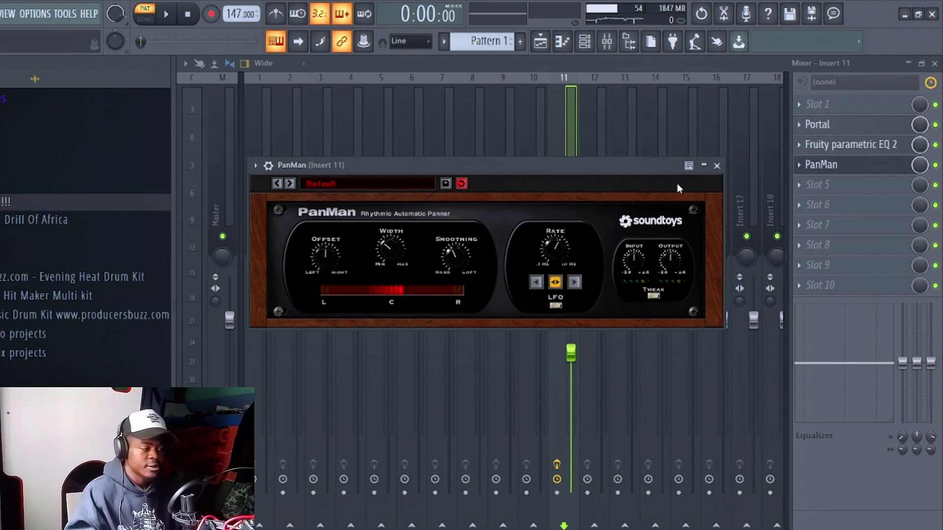
pyautogui.click(717, 165)
pyautogui.press('space')
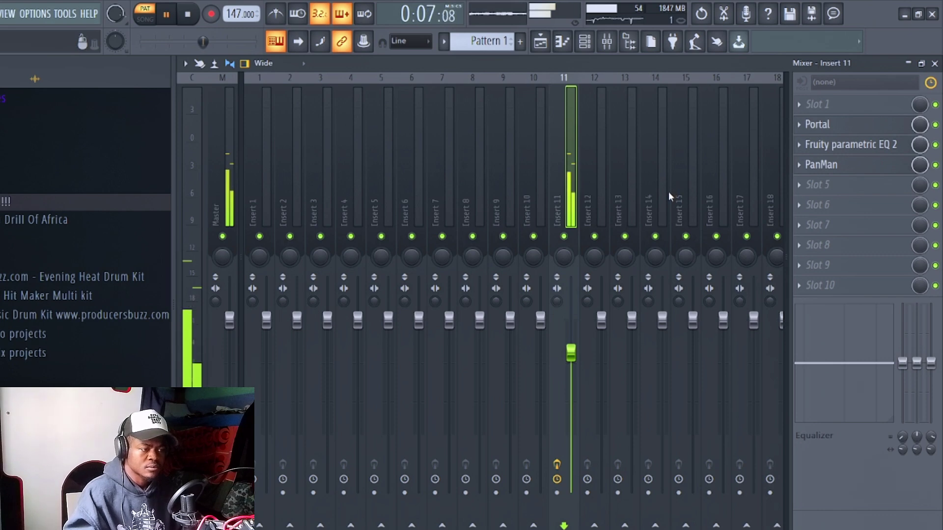
pyautogui.press('space')
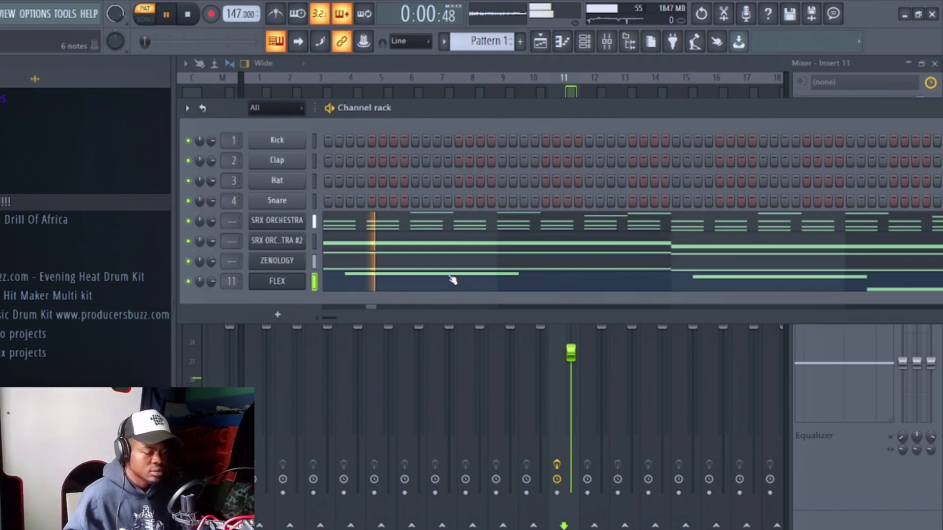
pyautogui.click(453, 279)
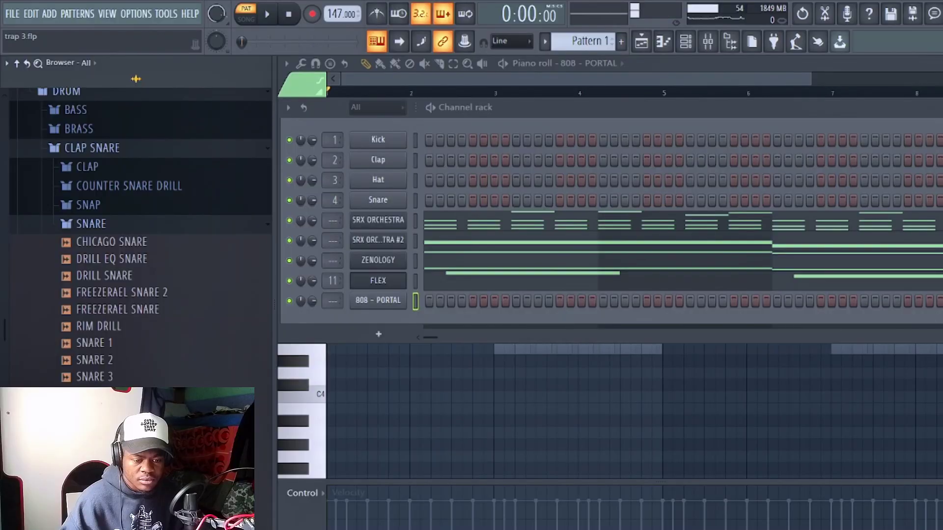
# Add the SNARE 1 sample as a new channel and place its hits on steps 9, 29 and 41.
pyautogui.scroll(-4, 100, 208)
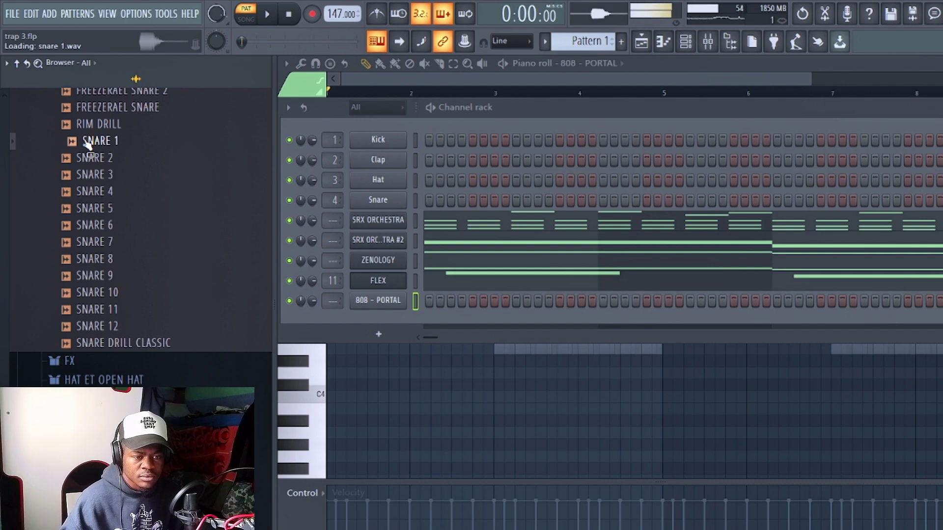
pyautogui.moveTo(358, 319); pyautogui.dragTo(359, 320)
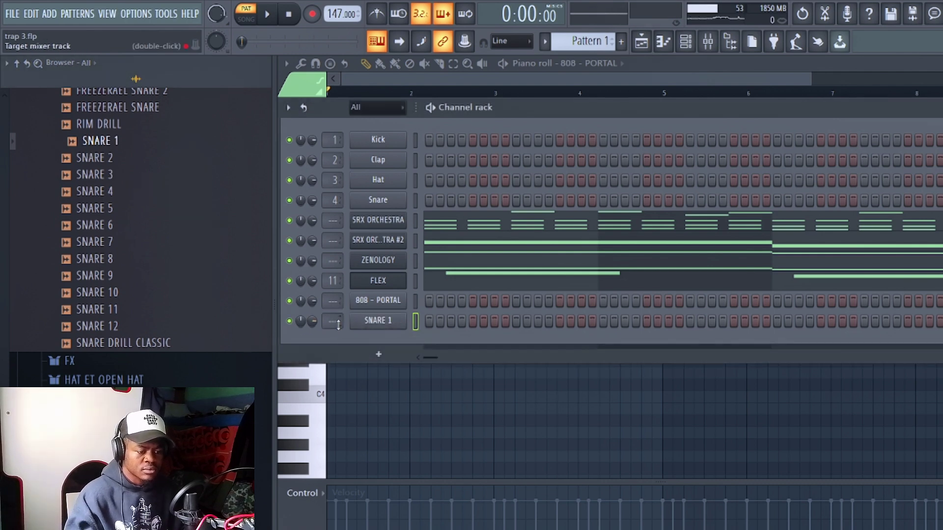
pyautogui.click(516, 321)
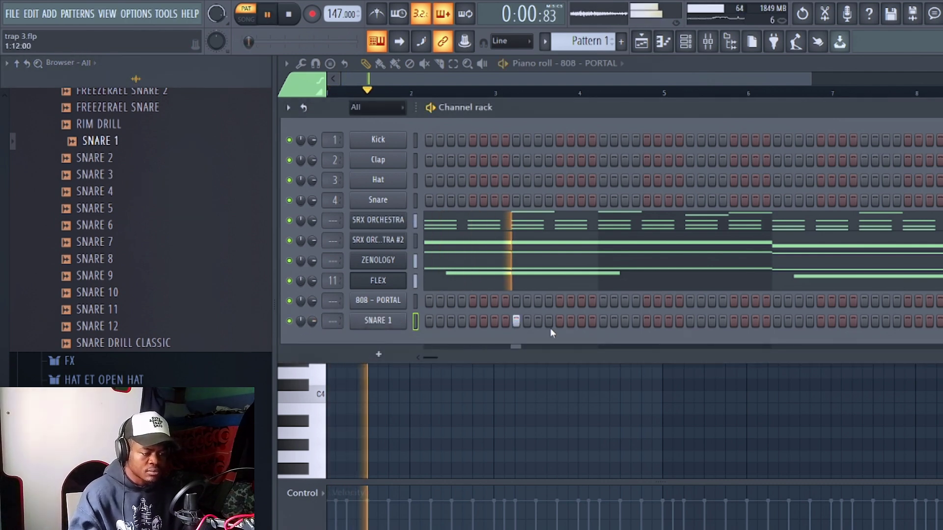
pyautogui.click(733, 321)
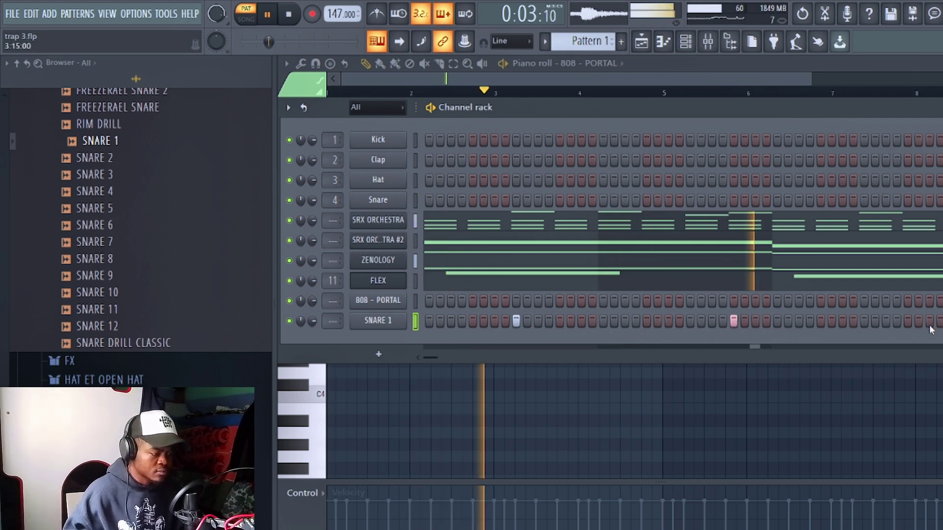
pyautogui.click(864, 321)
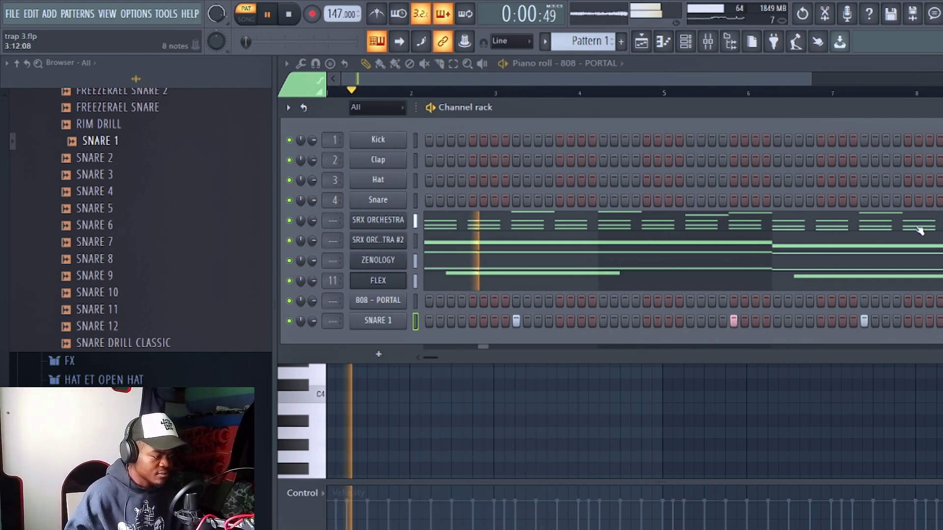
pyautogui.moveTo(917, 108); pyautogui.dragTo(789, 100)
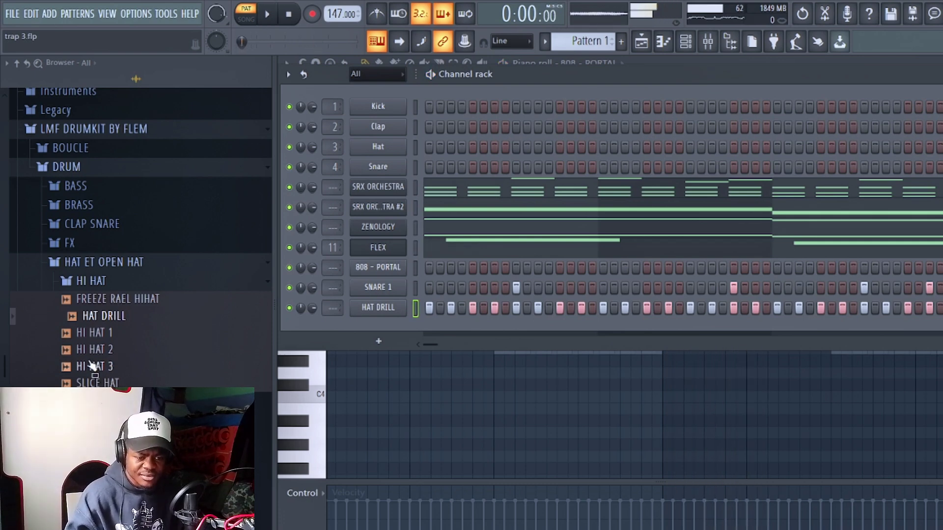
# Add the HI HAT 3 sample as a new channel and open its empty piano roll around C5.
pyautogui.click(94, 367)
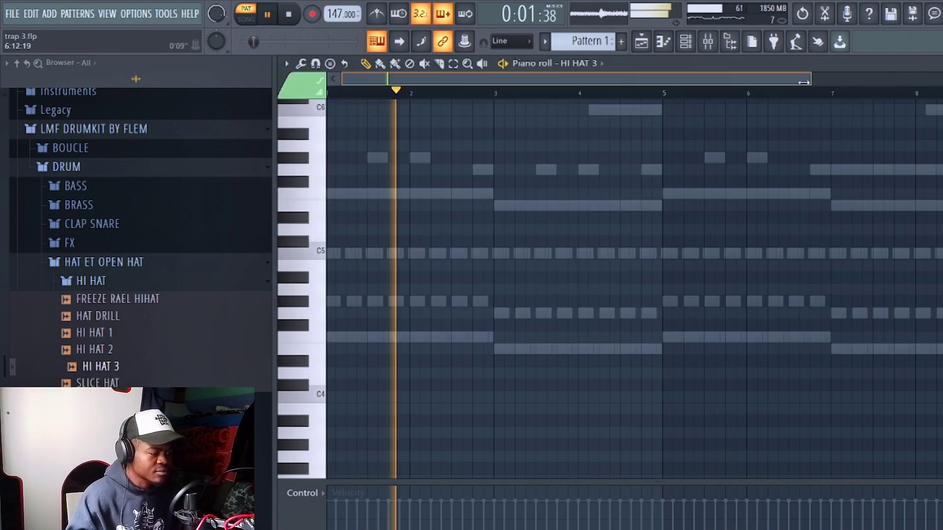
pyautogui.moveTo(809, 81); pyautogui.dragTo(683, 91)
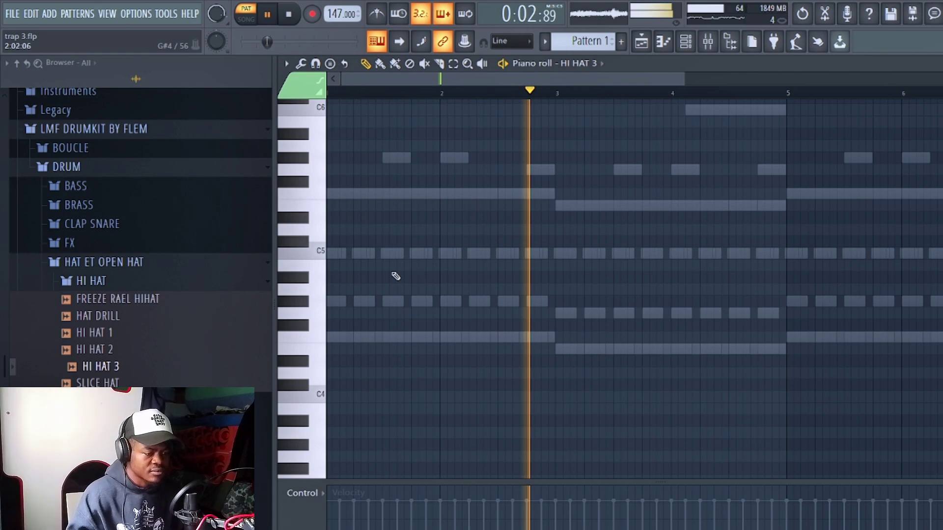
pyautogui.scroll(-1, 388, 276)
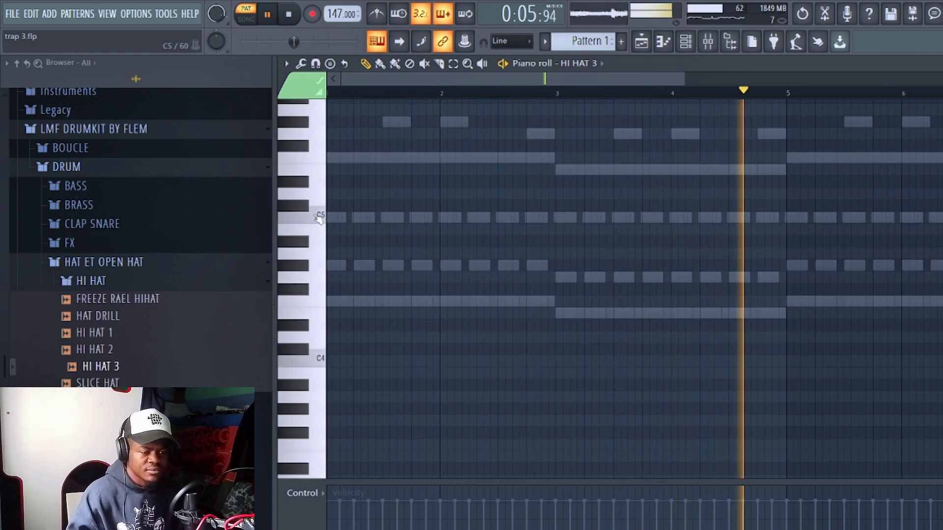
pyautogui.press('space')
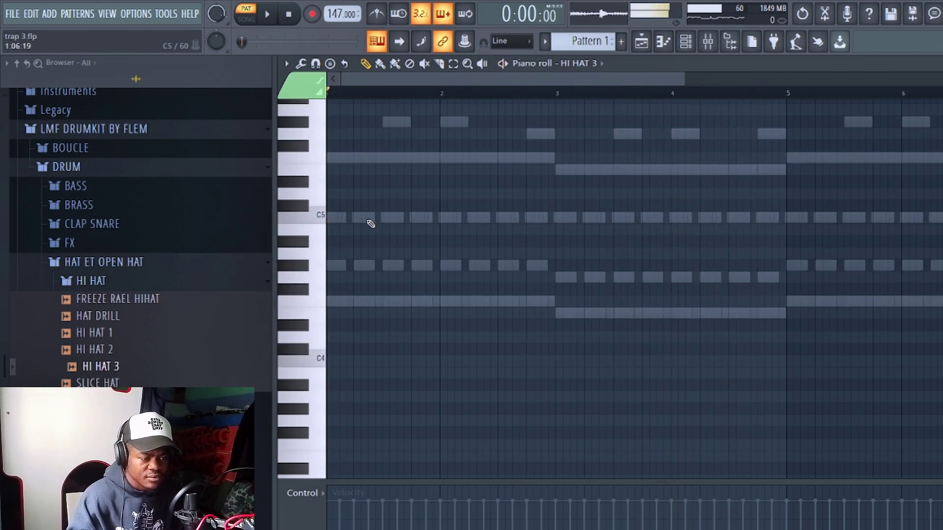
pyautogui.click(384, 217)
pyautogui.rightClick(585, 218)
pyautogui.press('space')
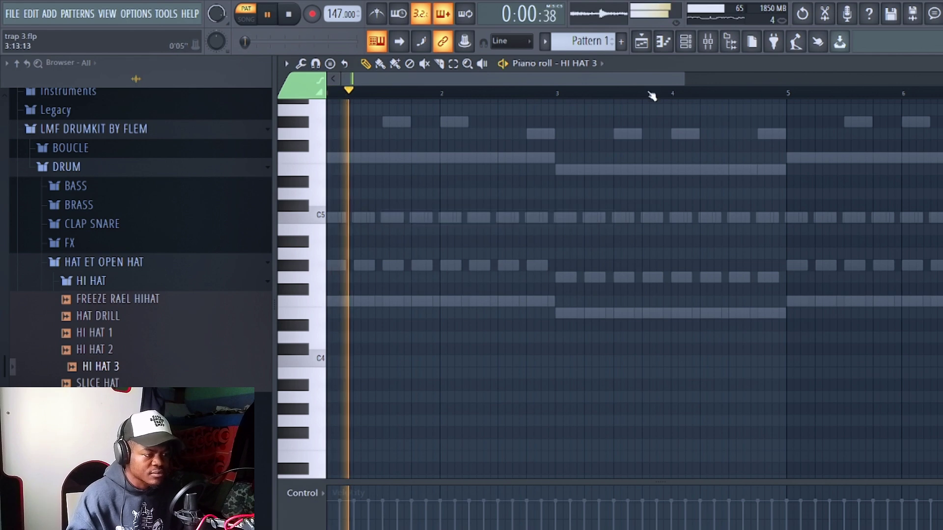
pyautogui.press('space')
pyautogui.press('space')
# Draw a one-beat C5 note on the last beat of bar 1 in the HI HAT 3 piano roll.
pyautogui.moveTo(684, 78); pyautogui.dragTo(528, 94)
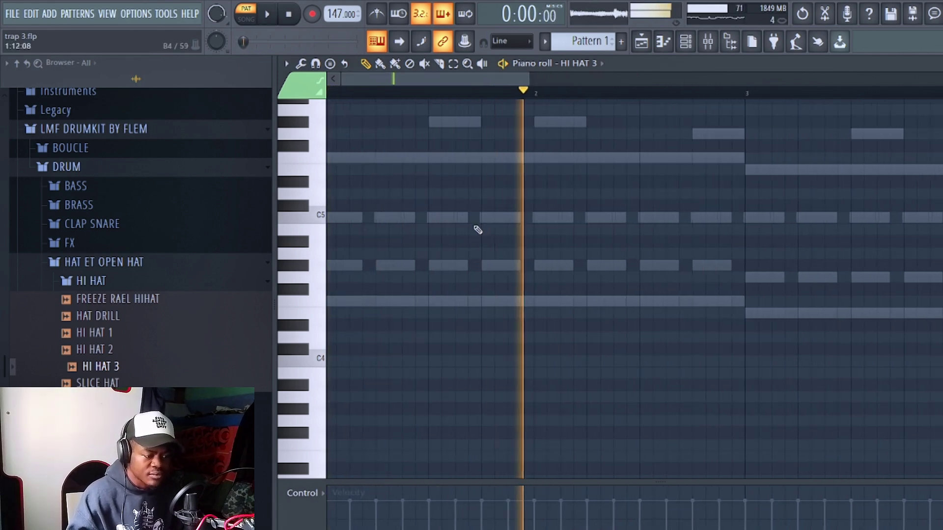
pyautogui.click(481, 217)
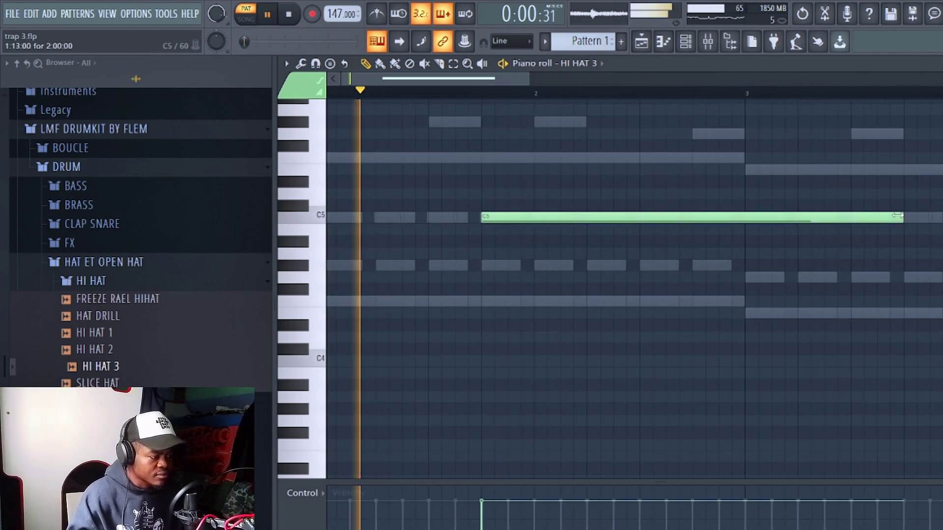
pyautogui.moveTo(902, 217); pyautogui.dragTo(534, 219)
# Chop the C5 note at the end of bar 1 in the HI HAT 3 part into a rapid roll with the Chopper's Default pattern.
pyautogui.hotkey('ctrl', 'a')
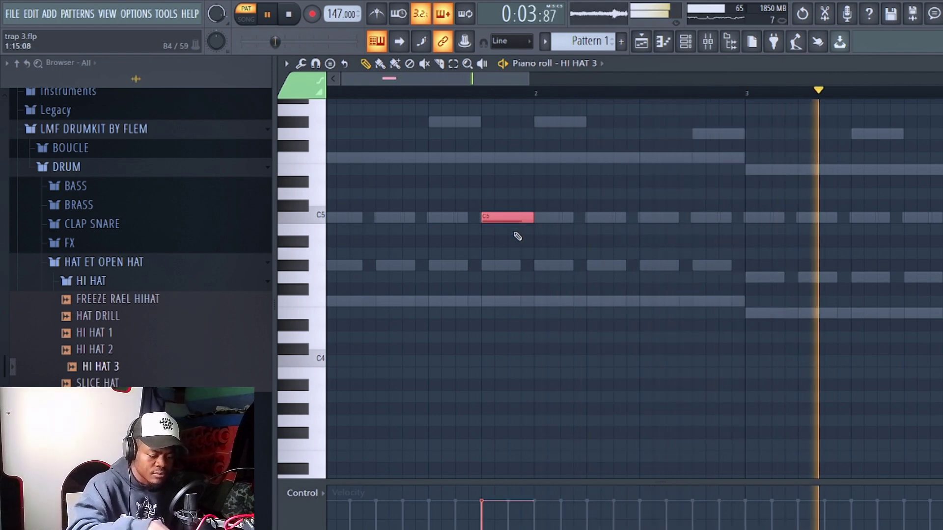
pyautogui.hotkey('alt', 'u')
pyautogui.press('space')
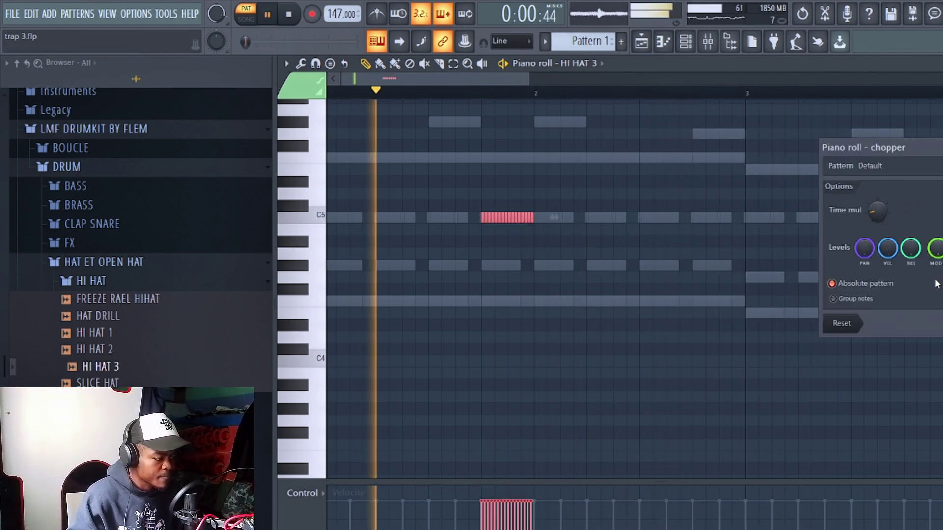
pyautogui.press('space')
pyautogui.press('space')
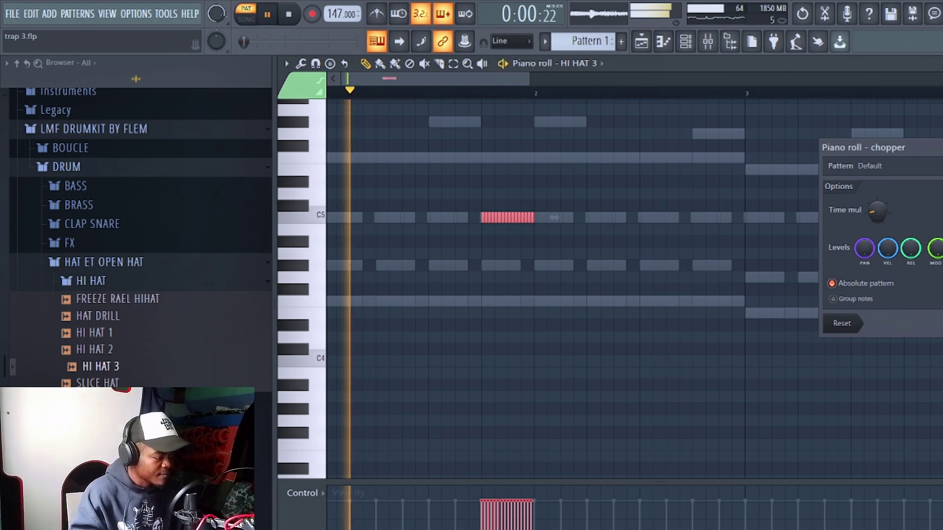
pyautogui.press('Return')
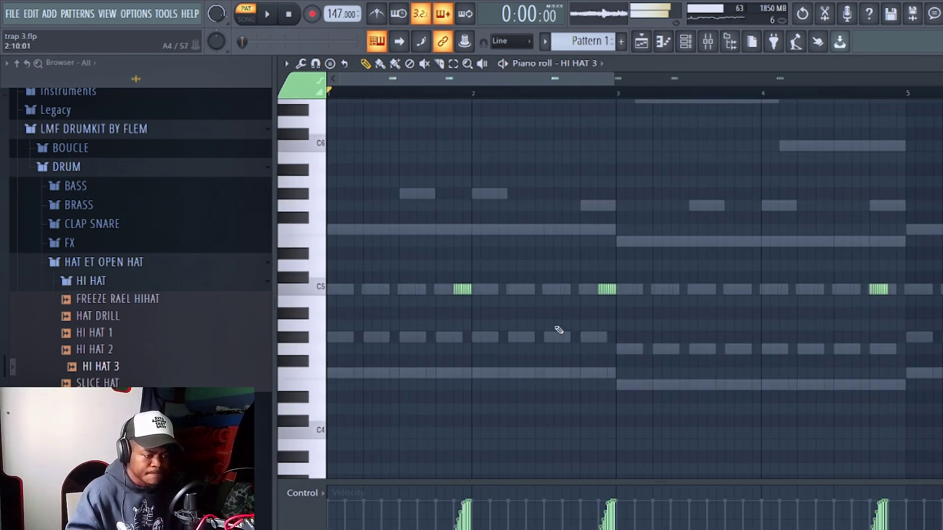
# Add two very short G#5 hits in the third beat of bar 1 of the HI HAT 3 part.
pyautogui.click(420, 193)
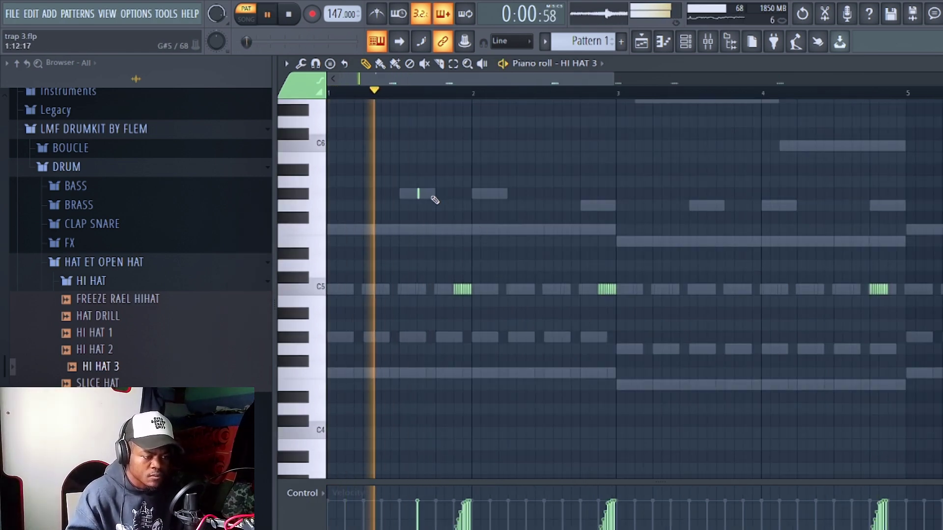
pyautogui.press('space')
pyautogui.click(428, 194)
pyautogui.press('space')
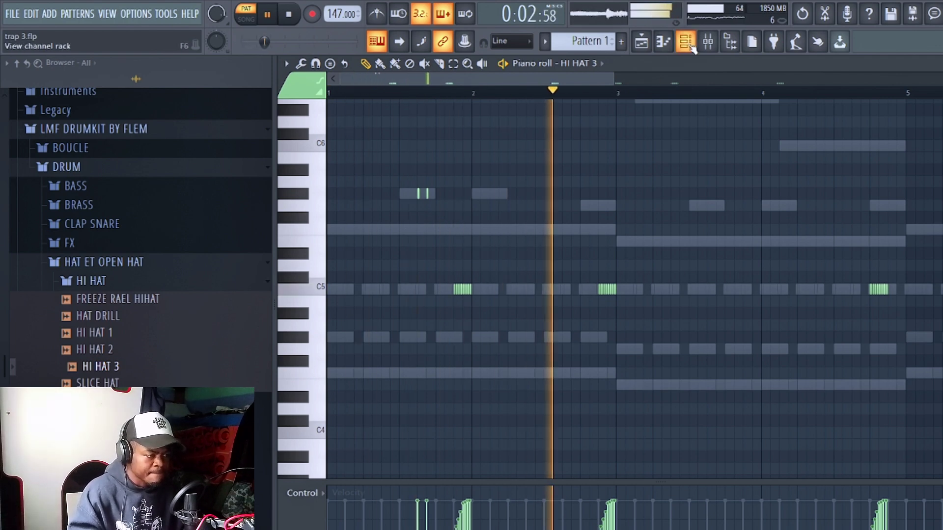
# Play the pattern and add two very short E4 hits in the second half of bar 3 of the HI HAT 3 part.
pyautogui.press('space')
pyautogui.press('space')
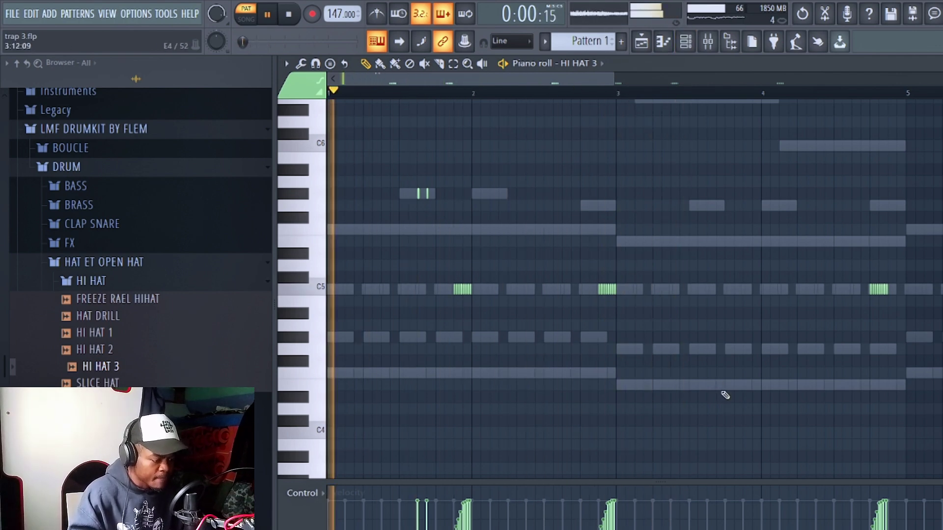
pyautogui.click(708, 387)
pyautogui.click(725, 386)
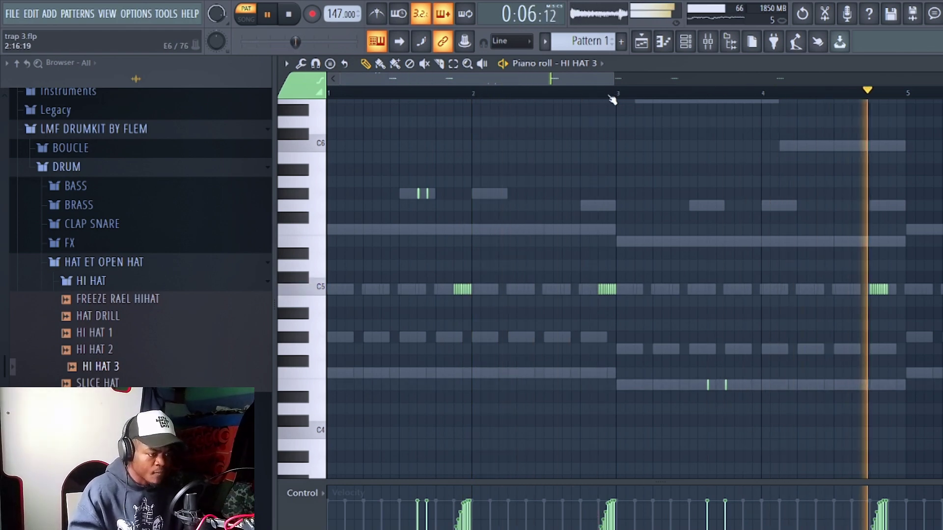
pyautogui.scroll(-3, 696, 73)
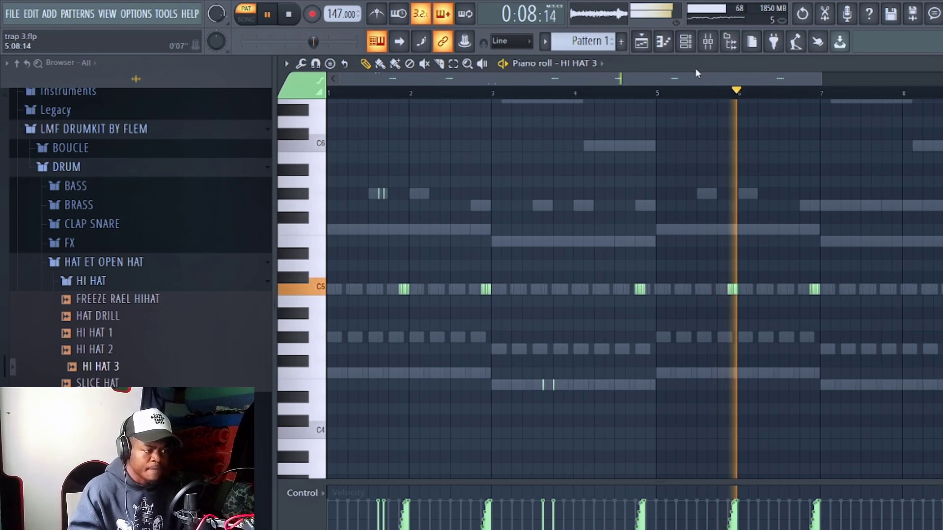
# Add the BLUE BEAM SHAKER, TRIANGLE DRILL and WOOD PERC samples from the PERC folder as new channels below HI HAT 3.
pyautogui.press('F6')
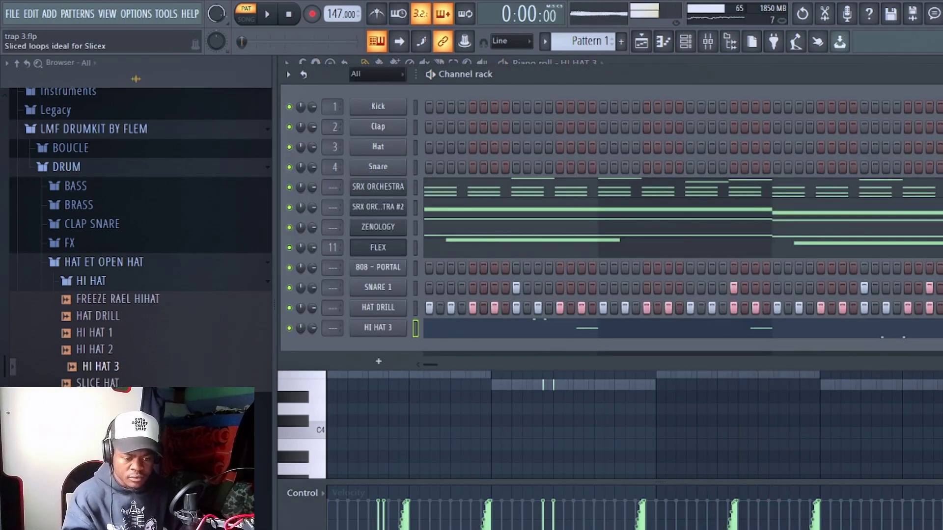
pyautogui.click(76, 459)
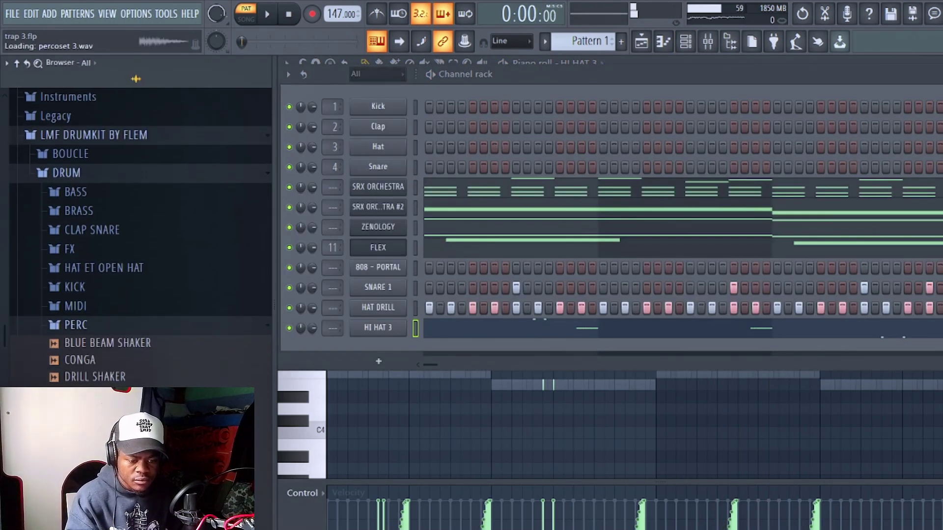
pyautogui.scroll(-4, 95, 332)
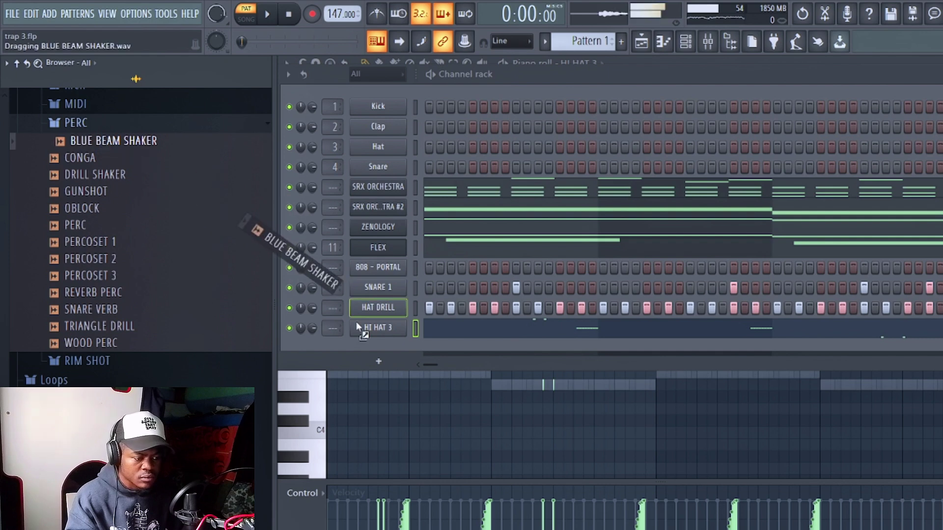
pyautogui.moveTo(381, 349); pyautogui.dragTo(380, 349)
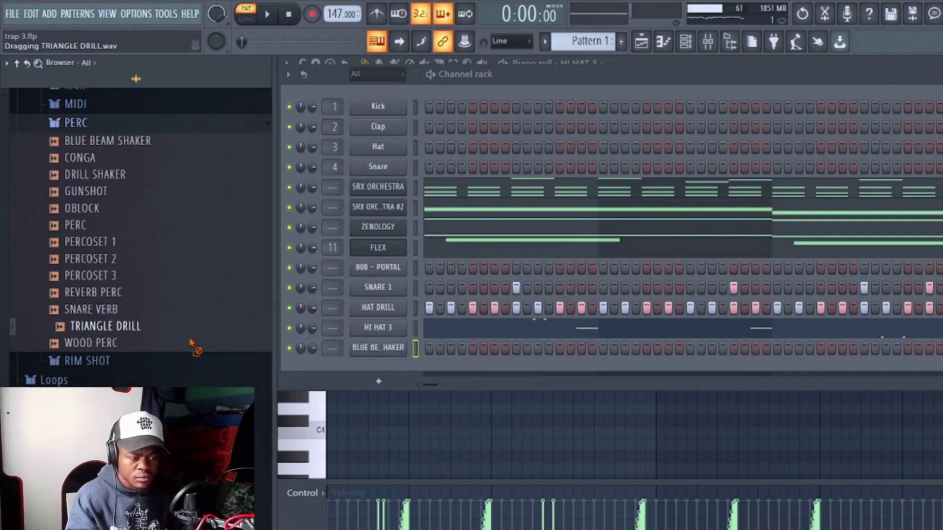
pyautogui.moveTo(405, 373); pyautogui.dragTo(384, 367)
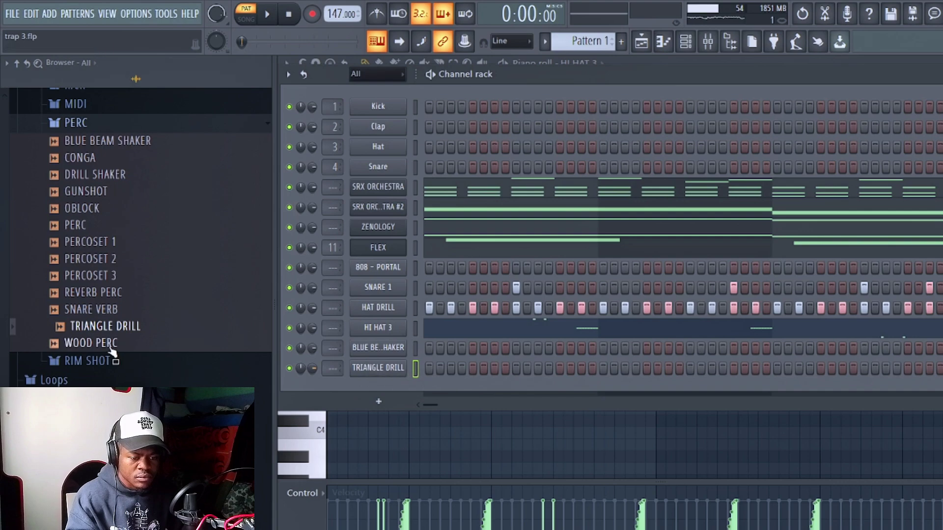
# Place C5 notes on beat 4 of bars 1 and 3 in the BLUE BEAM SHAKER part and duplicate them into bars 5 to 8.
pyautogui.press('space')
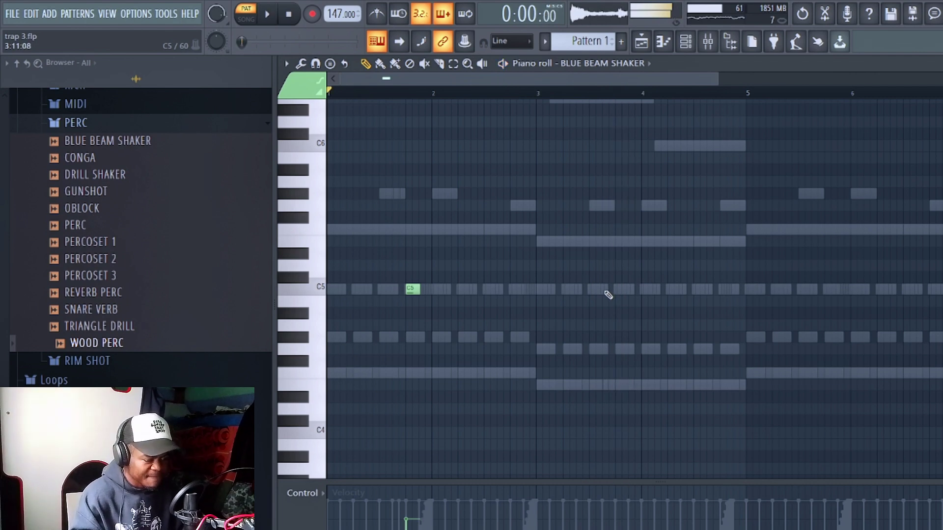
pyautogui.click(619, 289)
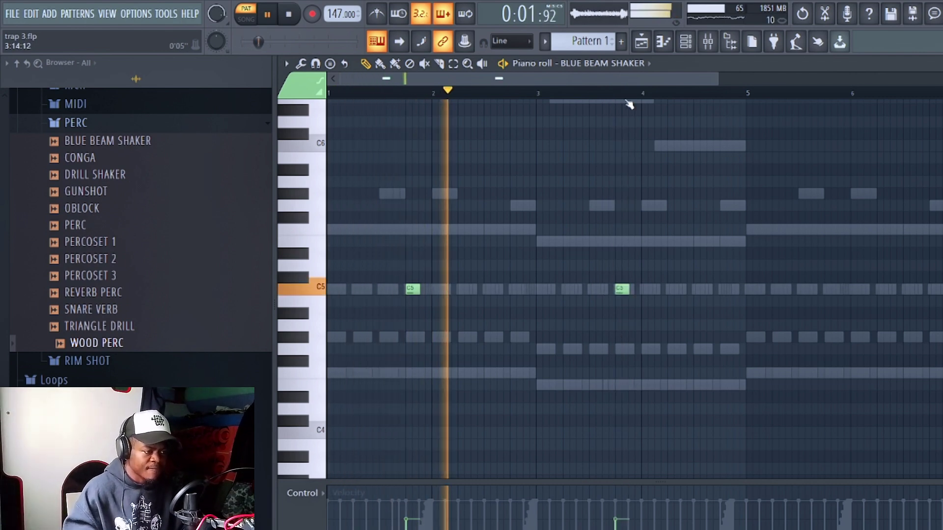
pyautogui.moveTo(747, 94); pyautogui.dragTo(328, 93)
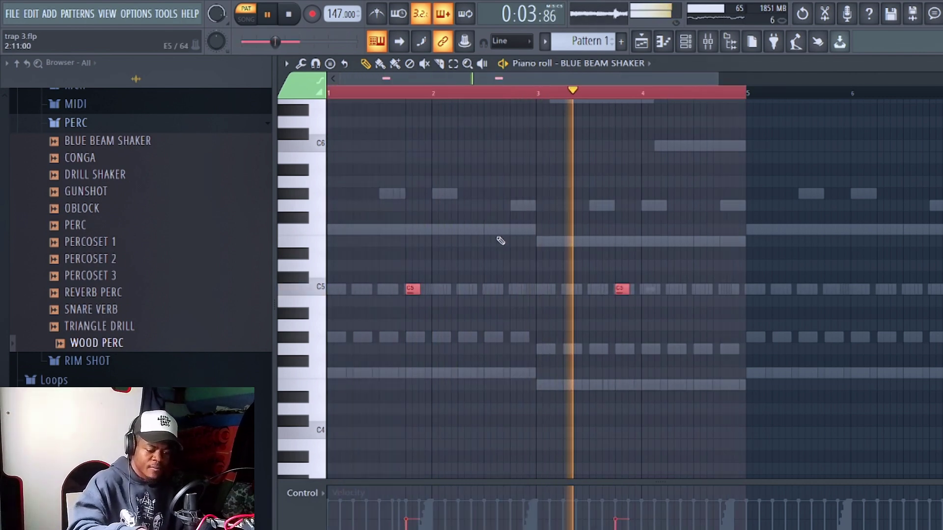
pyautogui.hotkey('ctrl', 'b')
pyautogui.hscroll(-3, 523, 85)
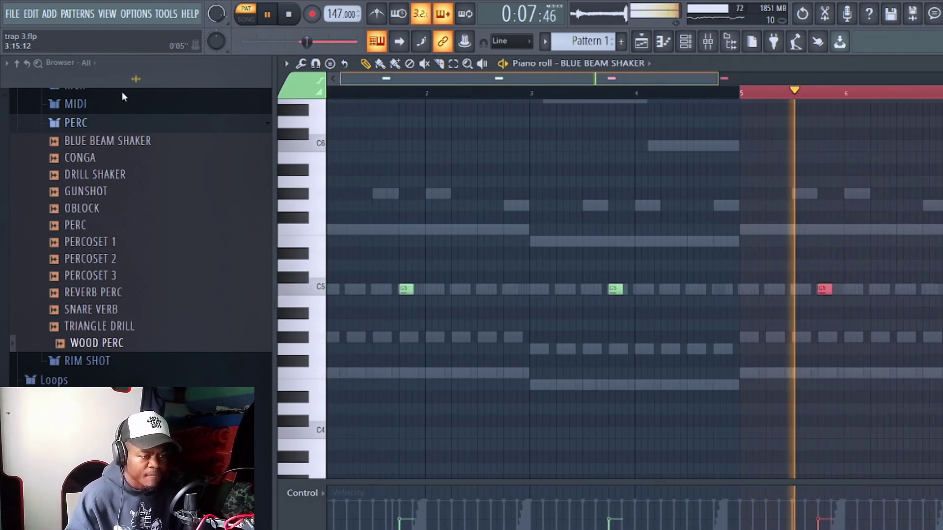
pyautogui.click(332, 93)
# Open the TRIANGLE DRILL piano roll and place a C5 note at the start of bars 1 and 5.
pyautogui.press('F6')
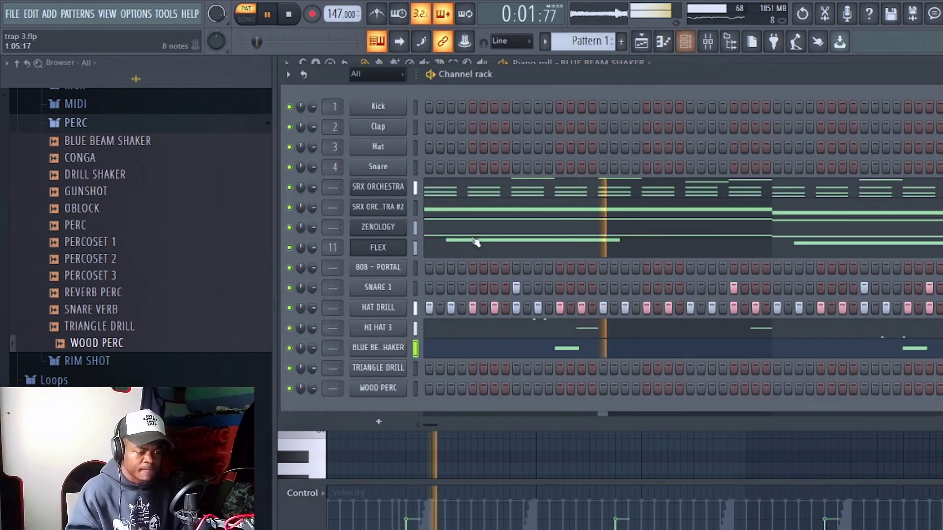
pyautogui.rightClick(372, 369)
pyautogui.click(432, 366)
pyautogui.scroll(-2, 446, 315)
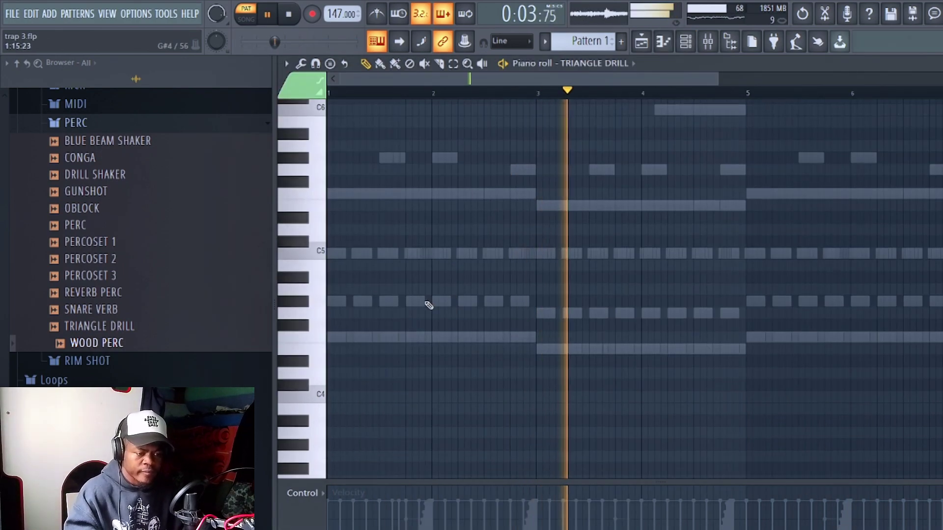
pyautogui.press('space')
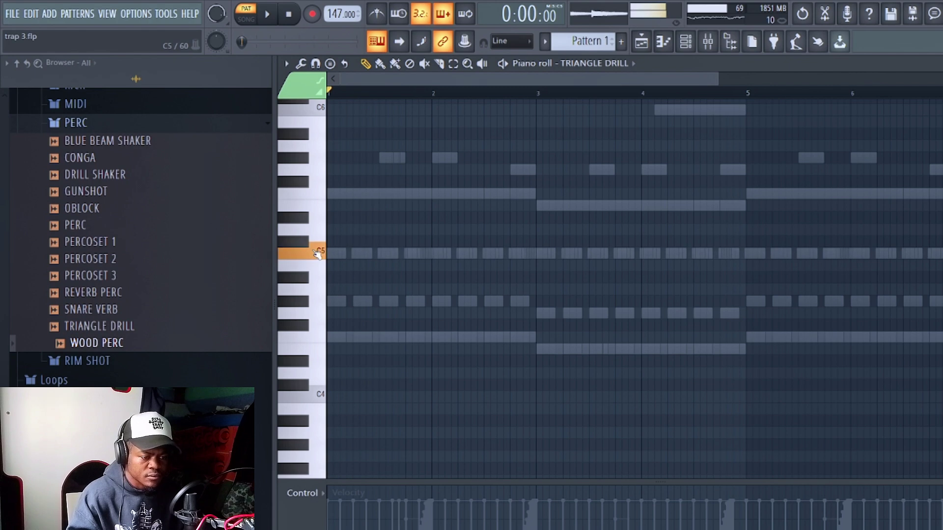
pyautogui.press('space')
pyautogui.press('space')
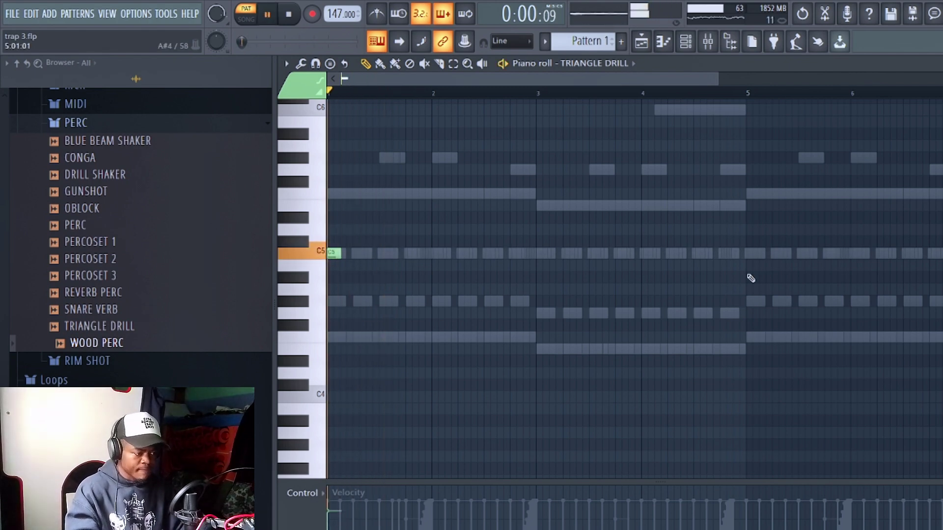
pyautogui.click(752, 252)
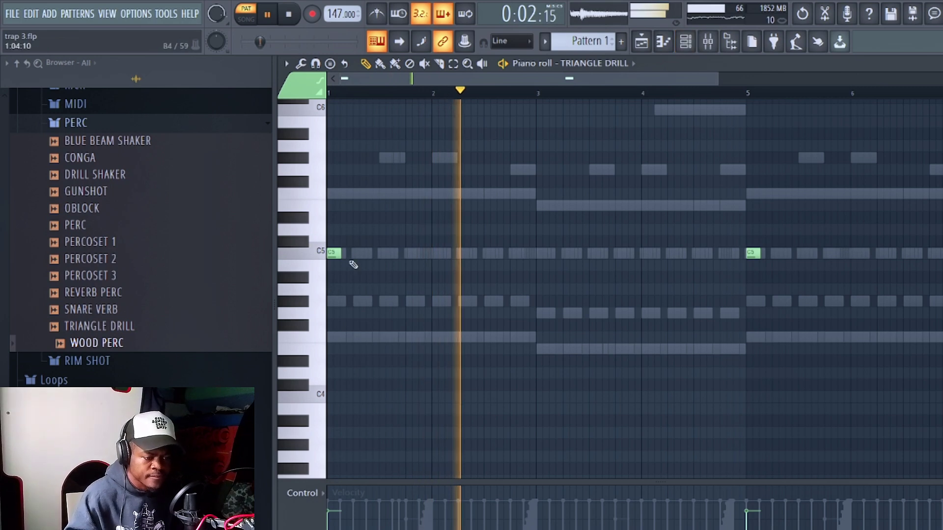
# Open the WOOD PERC piano roll and place C5 notes halfway through the last beat of bar 1 and on beat 2 of bar 2.
pyautogui.press('F6')
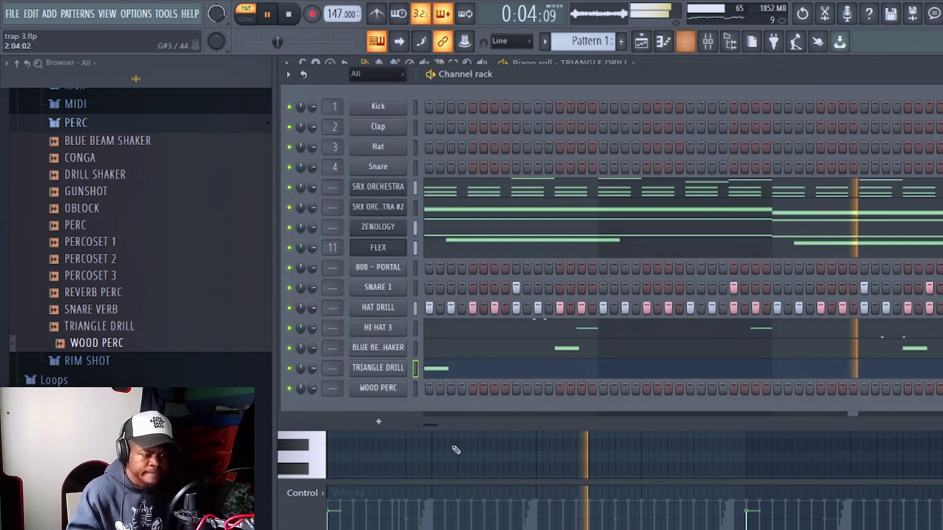
pyautogui.rightClick(384, 389)
pyautogui.click(429, 390)
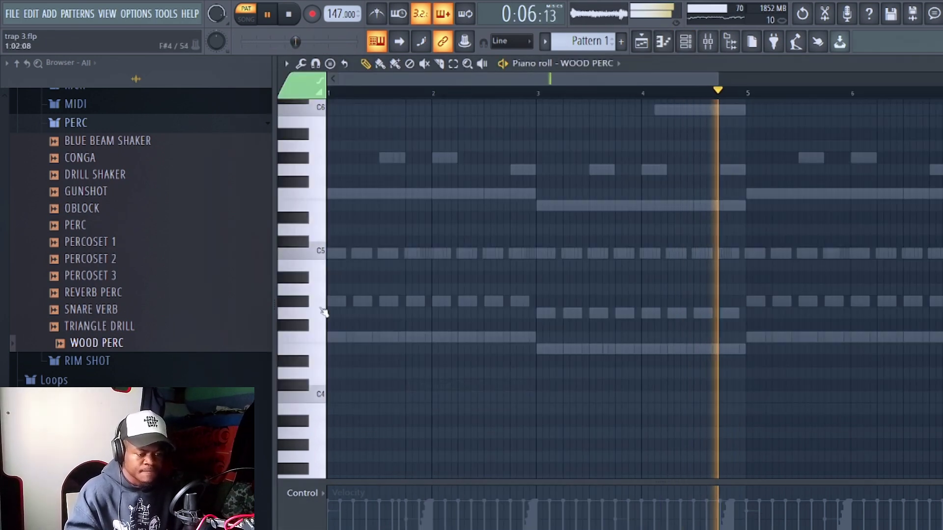
pyautogui.press('space')
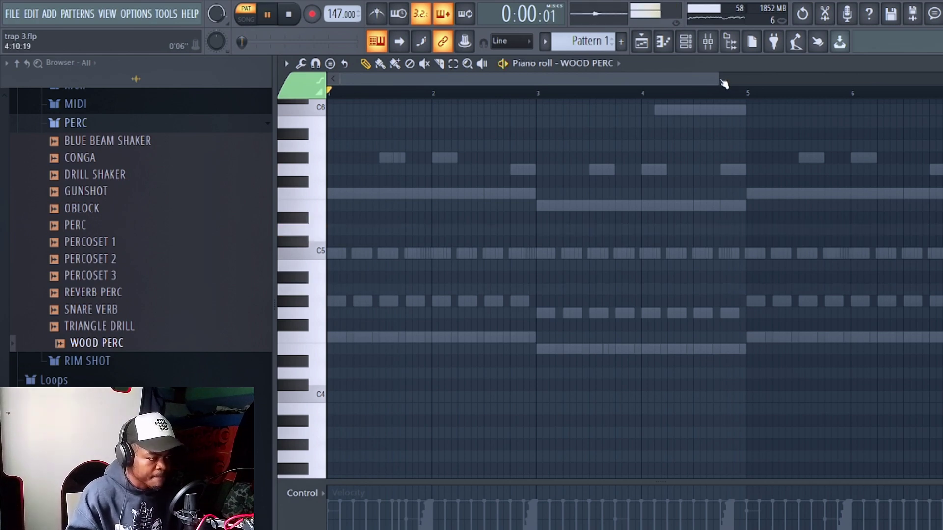
pyautogui.moveTo(715, 81); pyautogui.dragTo(560, 81)
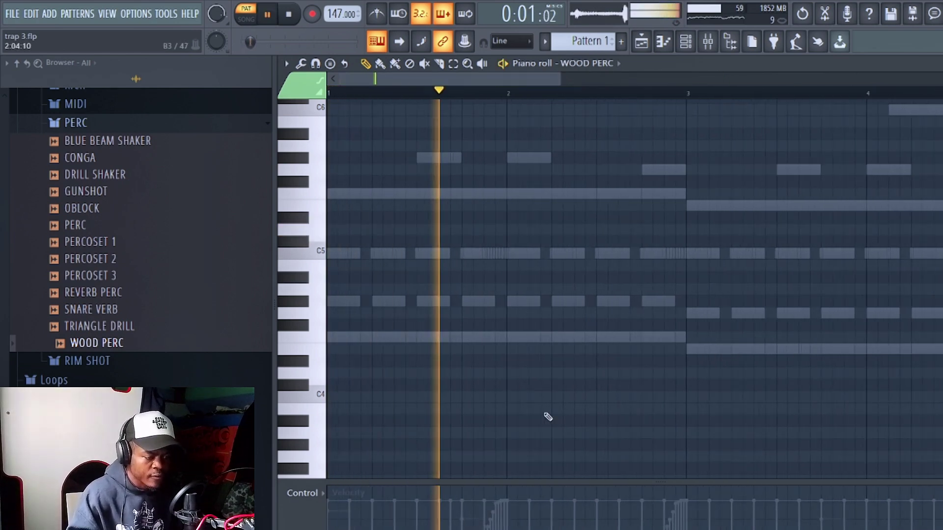
pyautogui.click(489, 255)
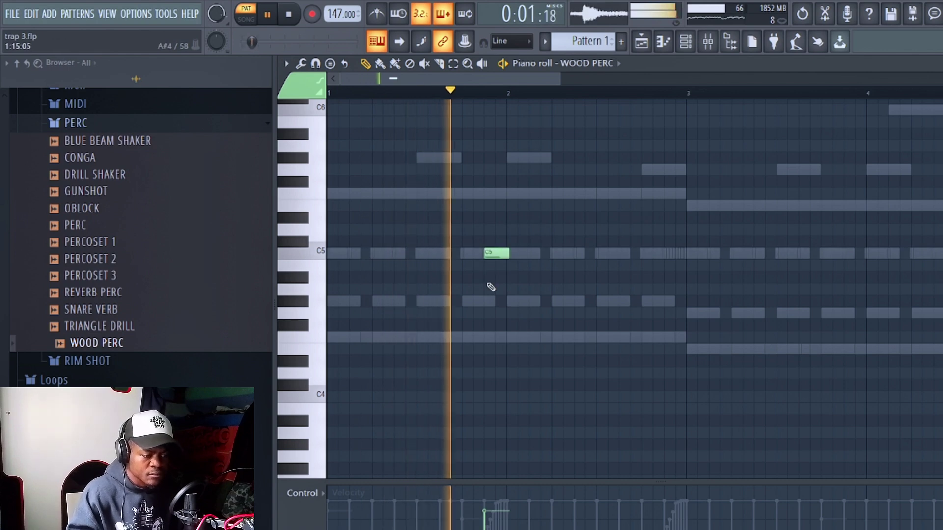
pyautogui.press('space')
pyautogui.press('space')
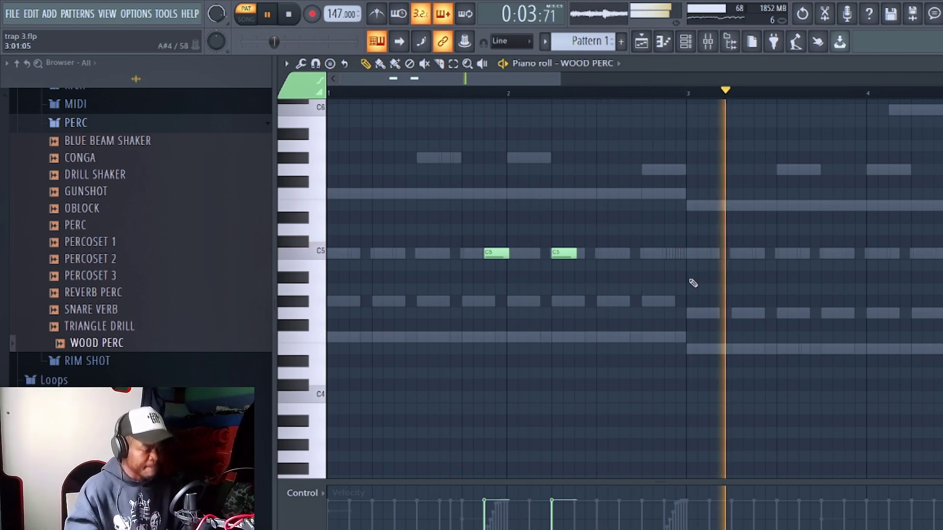
# Add short C5 hits in the last beats of bars 3 and 4 of the WOOD PERC part and duplicate the four bars into bars 5 to 8.
pyautogui.press('space')
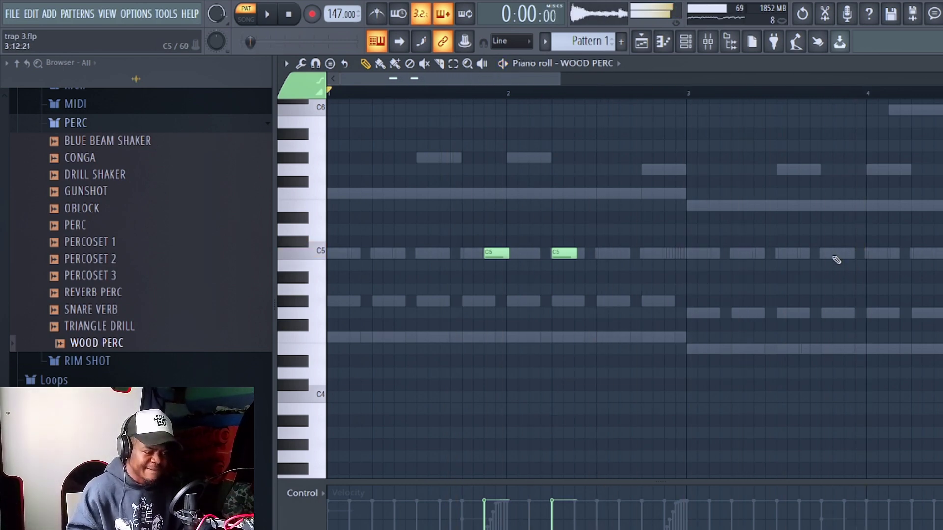
pyautogui.press('space')
pyautogui.scroll(-2, 677, 254)
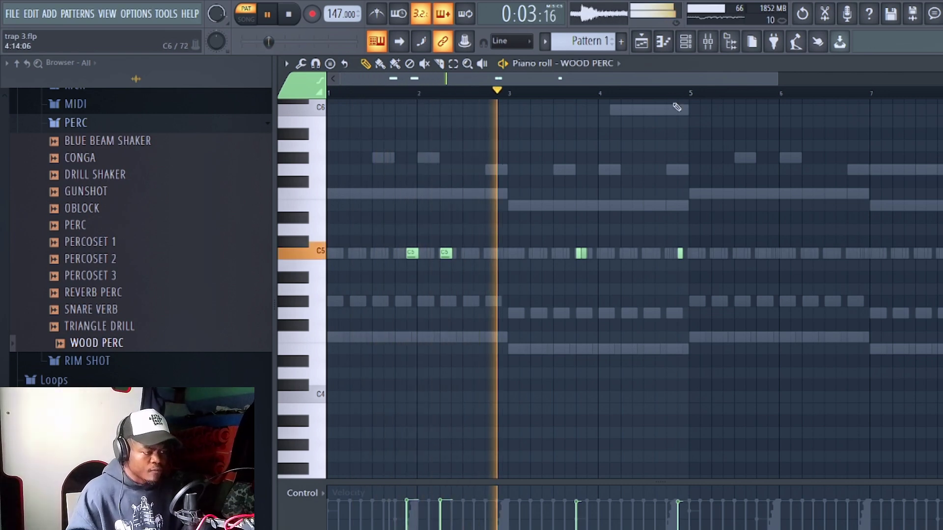
pyautogui.moveTo(692, 95); pyautogui.dragTo(87, 83)
pyautogui.hotkey('ctrl', 'b')
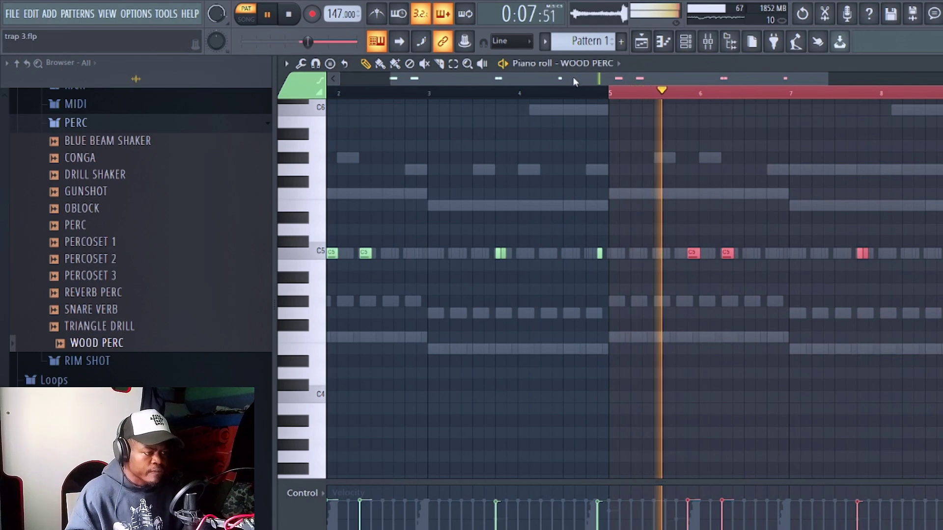
pyautogui.click(328, 94)
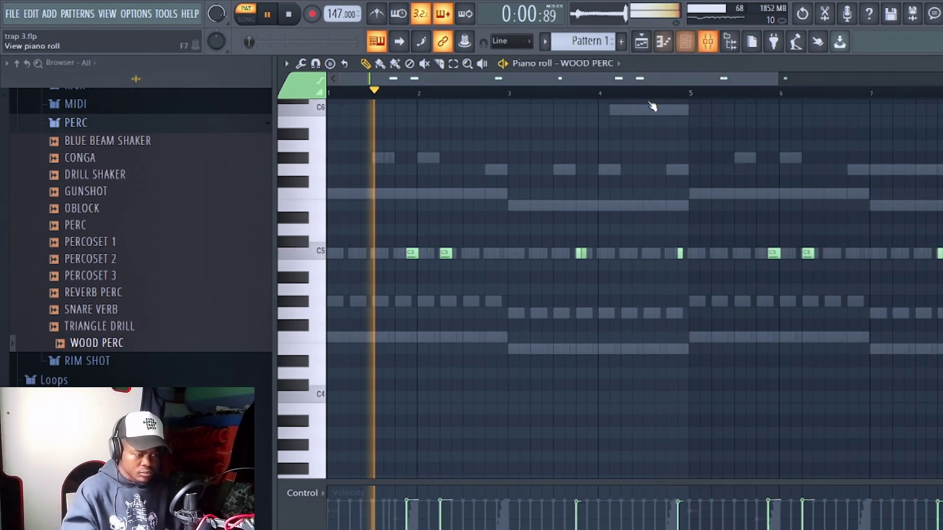
# Browse the RIM SHOT samples of the LMF drum kit, and open the PERC LOOPS folder of the NOVA - Ysos pack.
pyautogui.press('F6')
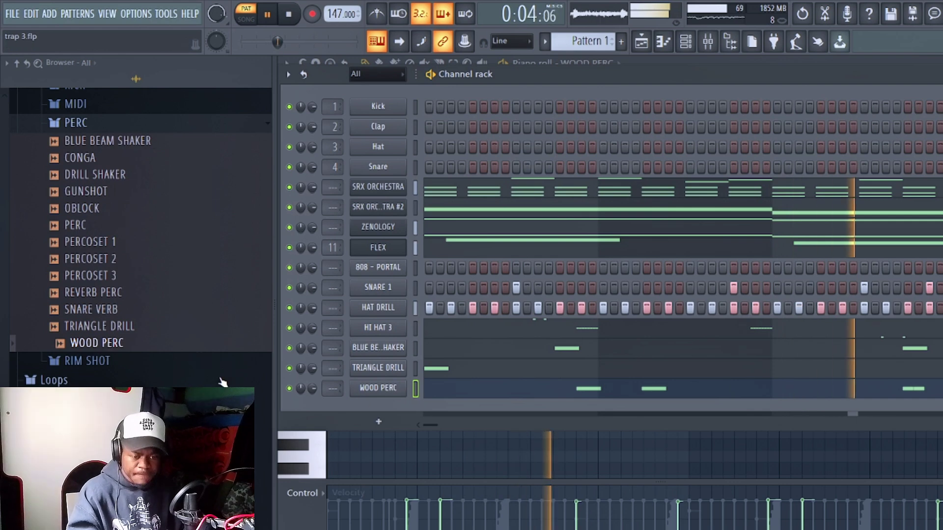
pyautogui.click(86, 362)
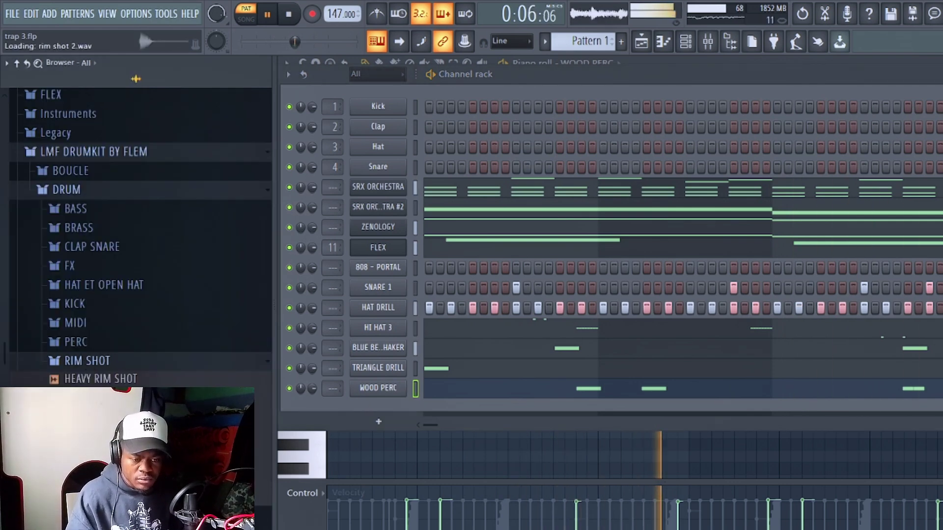
pyautogui.click(71, 153)
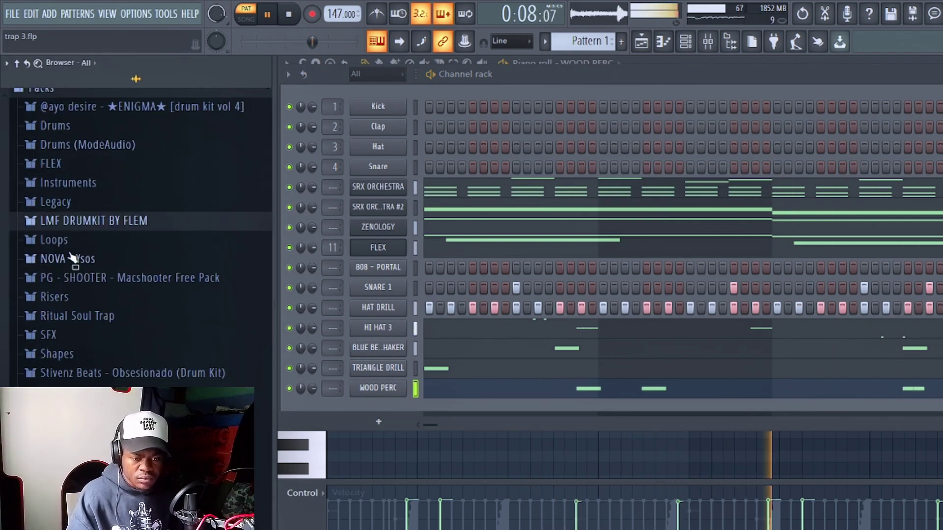
pyautogui.click(72, 258)
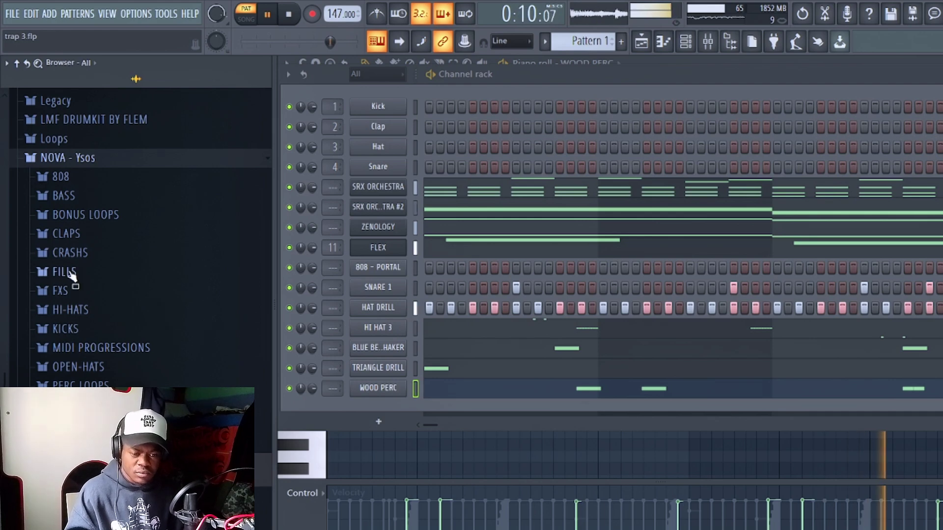
pyautogui.scroll(-4, 82, 339)
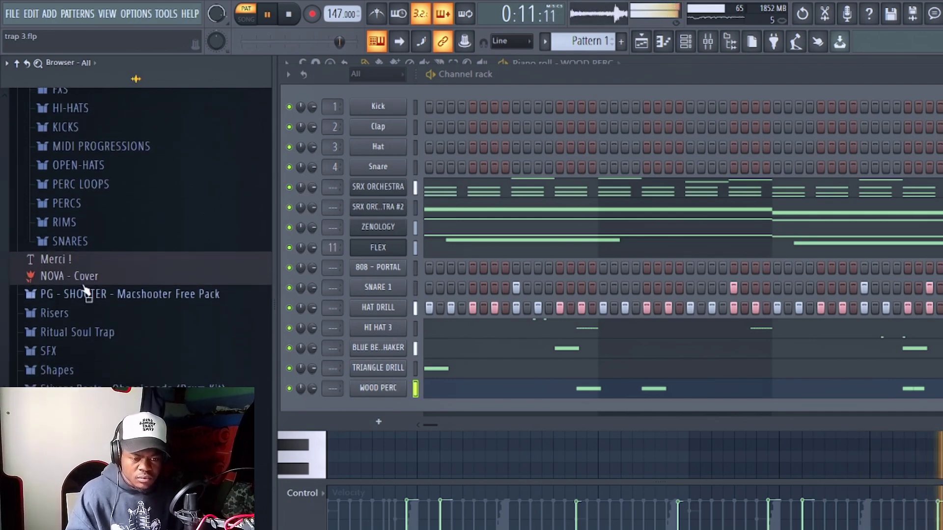
pyautogui.click(84, 184)
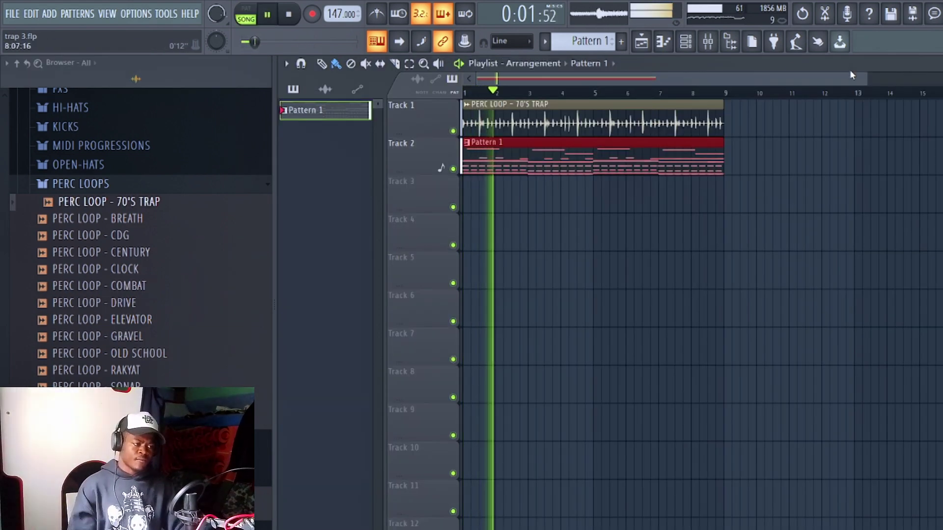
# Display the channel rack and filter it to the Unsorted channels.
pyautogui.moveTo(871, 84); pyautogui.dragTo(654, 98)
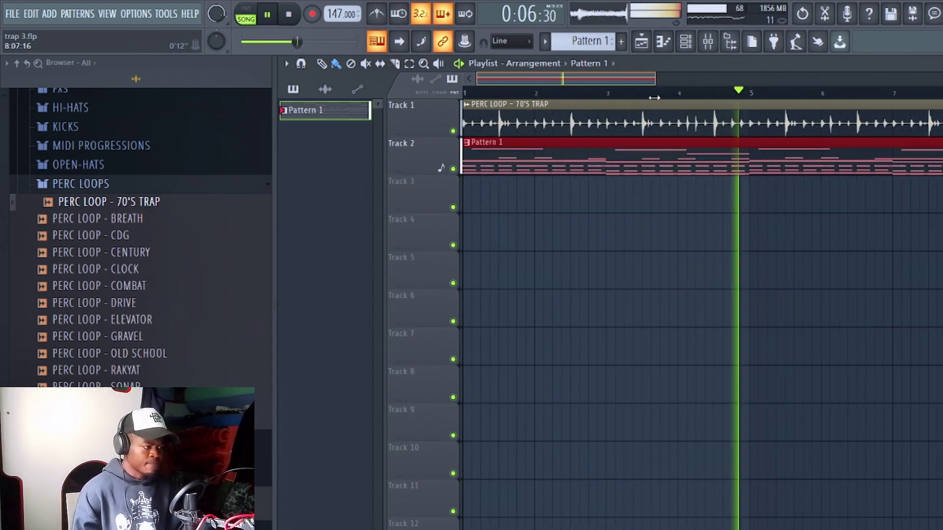
pyautogui.click(684, 45)
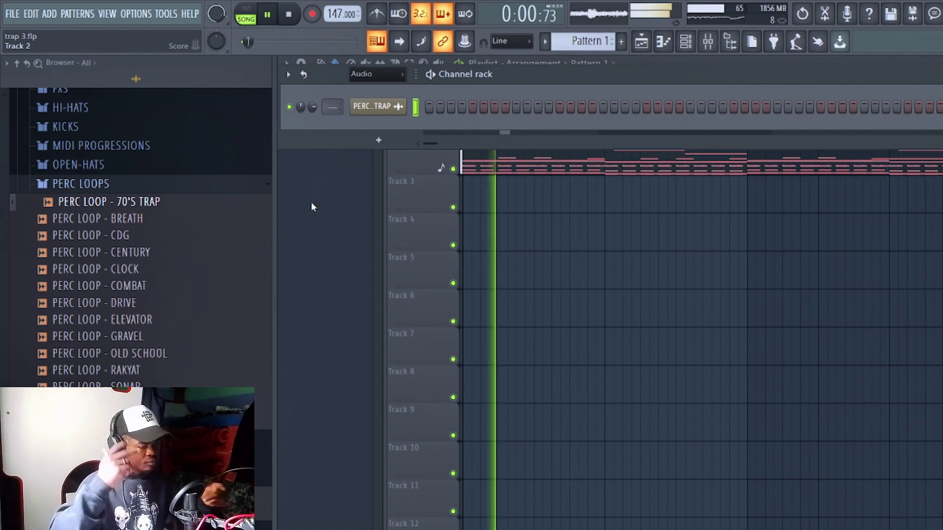
pyautogui.click(368, 75)
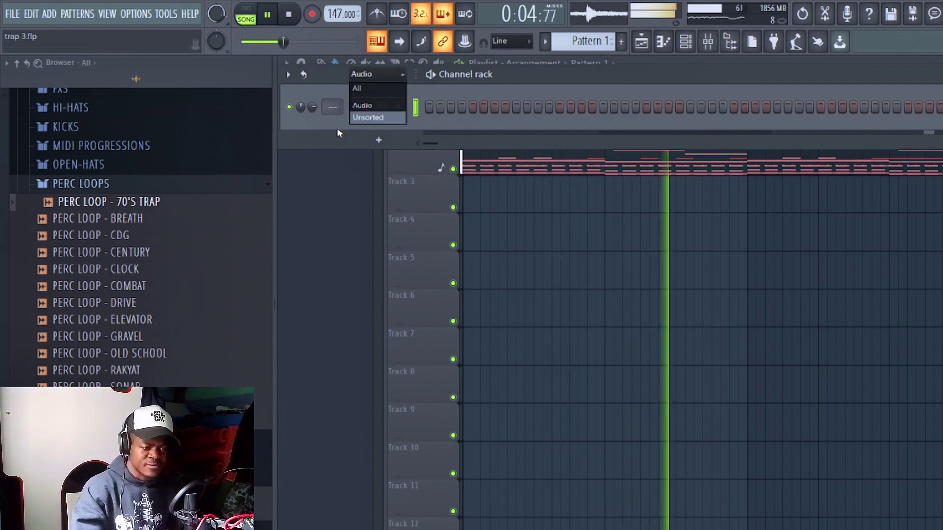
pyautogui.click(369, 118)
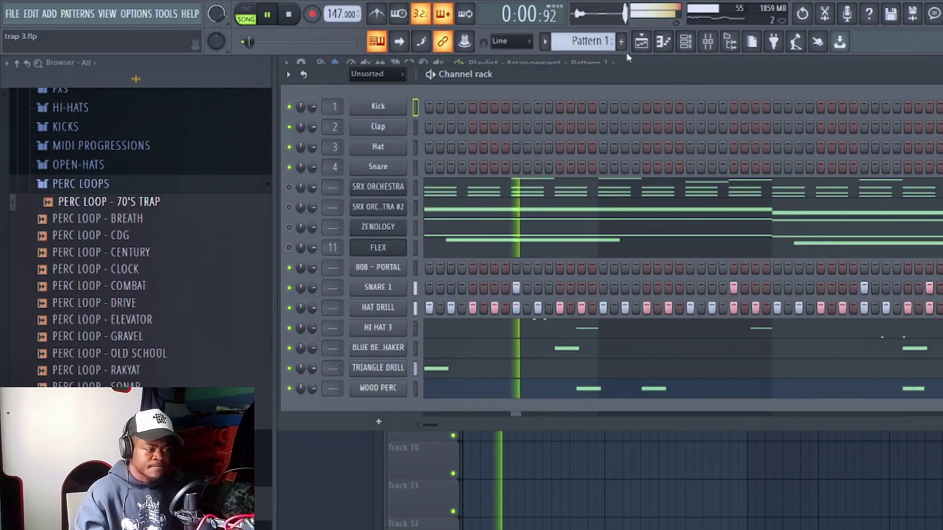
# Review the percussion loop and Pattern 1 across the eight bars of the Playlist, and stop playback.
pyautogui.click(641, 42)
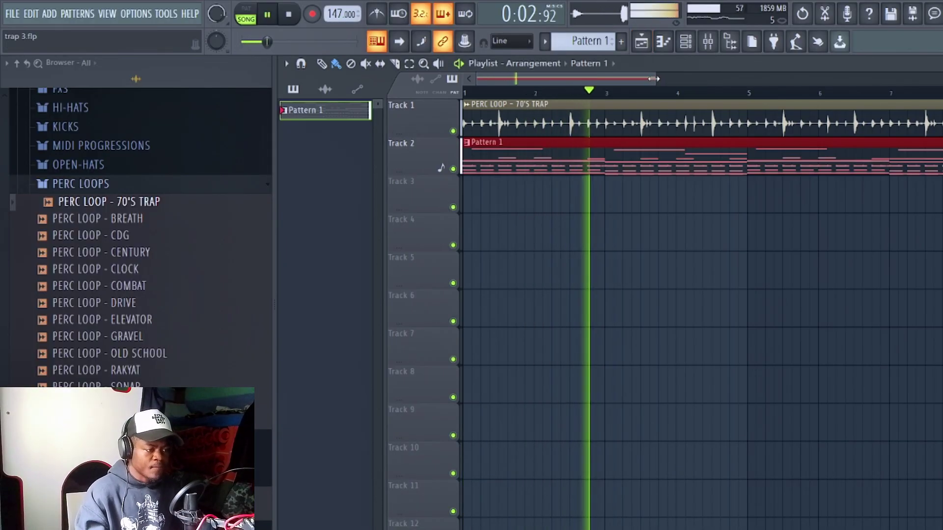
pyautogui.moveTo(653, 79); pyautogui.dragTo(777, 78)
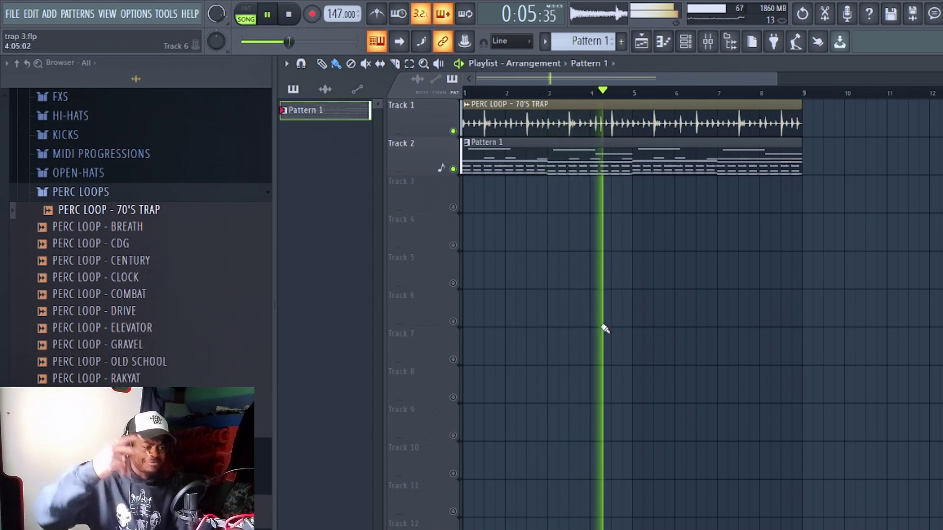
pyautogui.press('space')
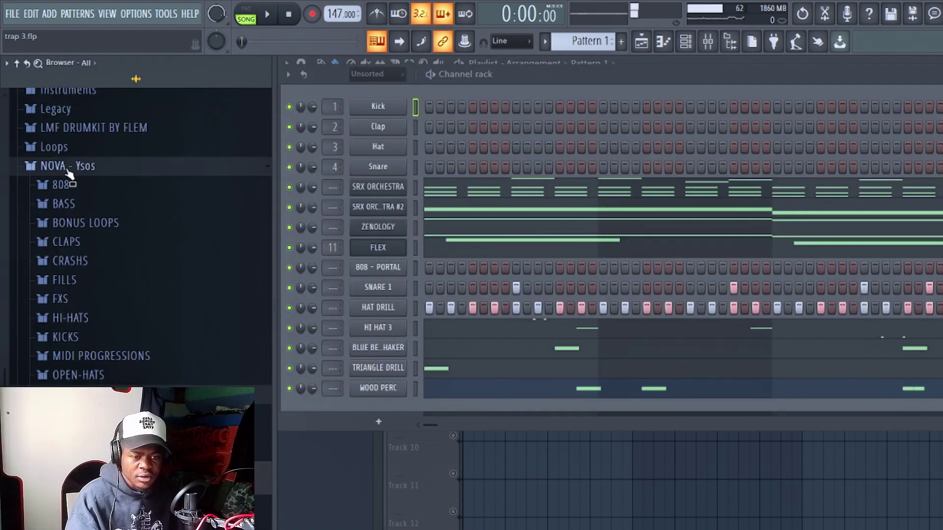
# Collapse the NOVA - Ysos pack and open the KICK folder of LMF DRUMKIT BY FLEM.
pyautogui.click(69, 167)
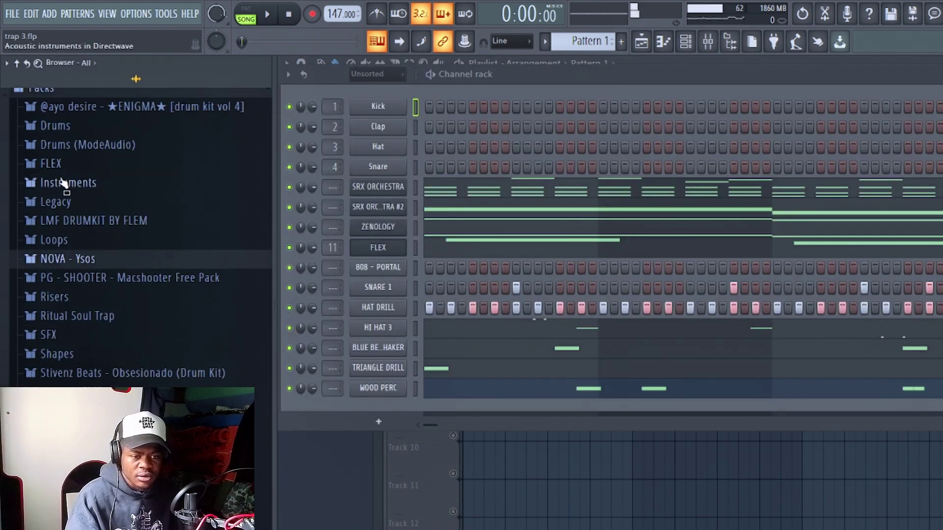
pyautogui.click(64, 223)
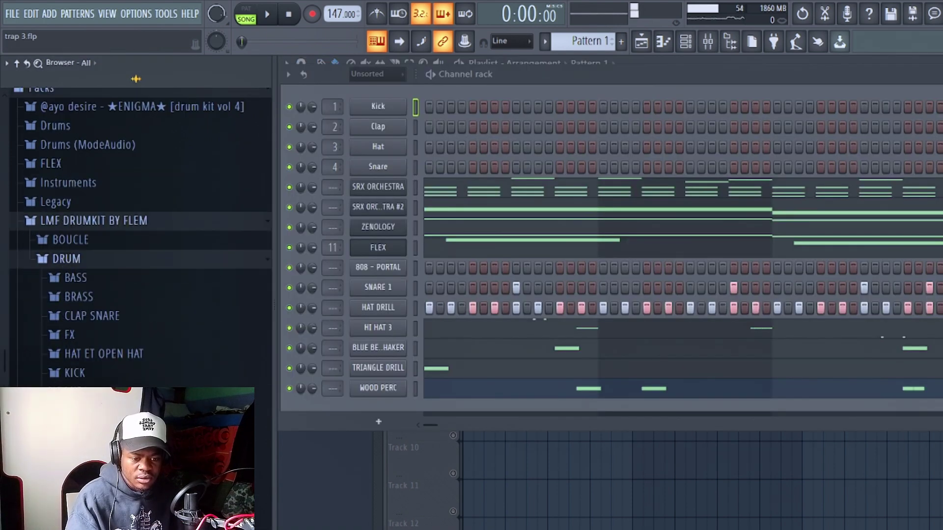
pyautogui.click(73, 374)
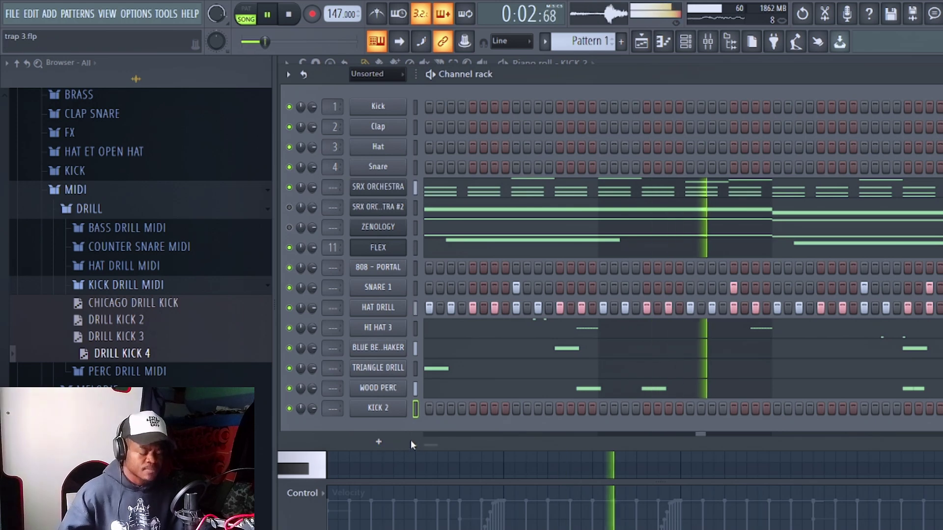
# Open the KICK 2 channel in the piano roll.
pyautogui.rightClick(390, 414)
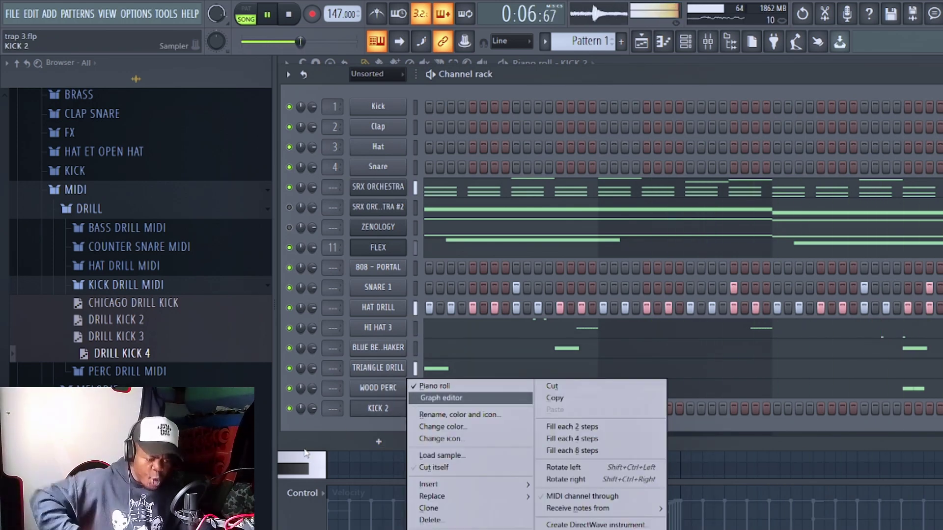
pyautogui.click(432, 386)
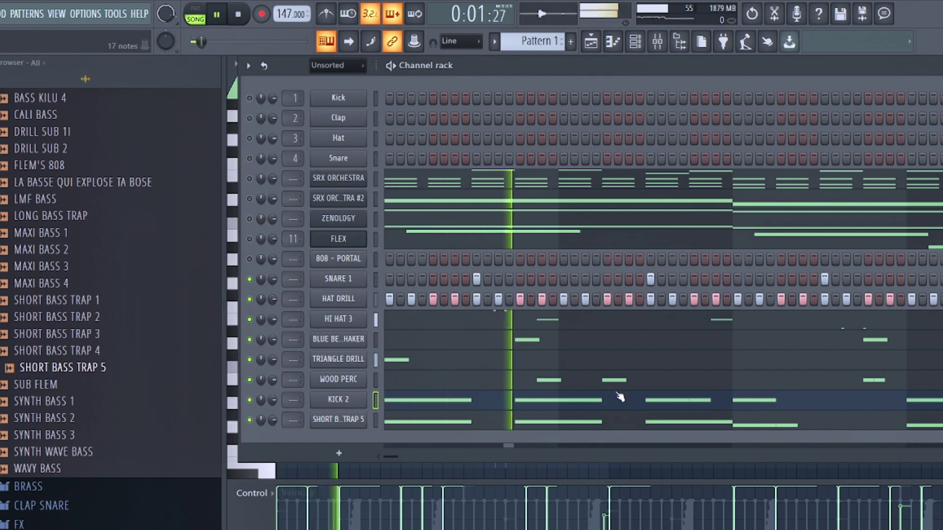
# Examine the KICK 2 notes in the piano roll and return to the channel rack.
pyautogui.click(672, 407)
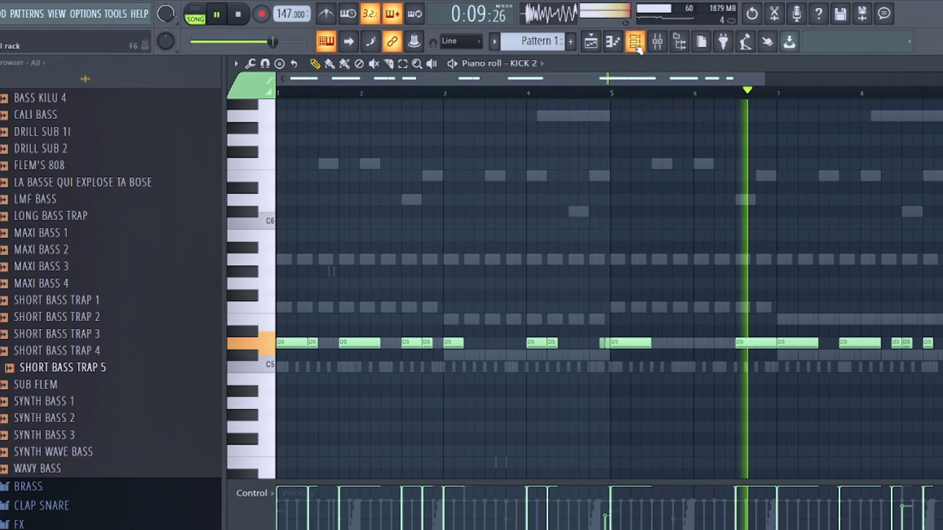
pyautogui.click(636, 44)
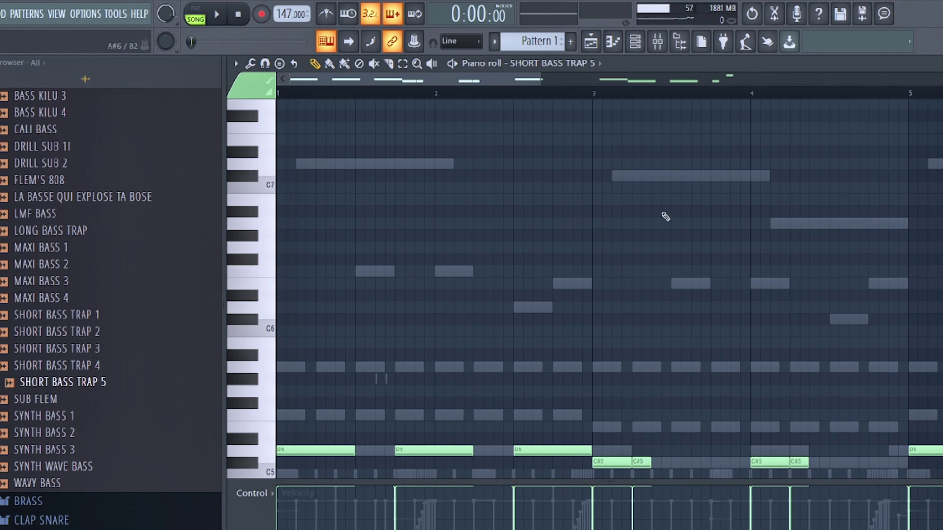
# Place a short C#7 note early in bar 3 of the SHORT BASS TRAP 5 part, make it a slide note and play it back.
pyautogui.click(621, 151)
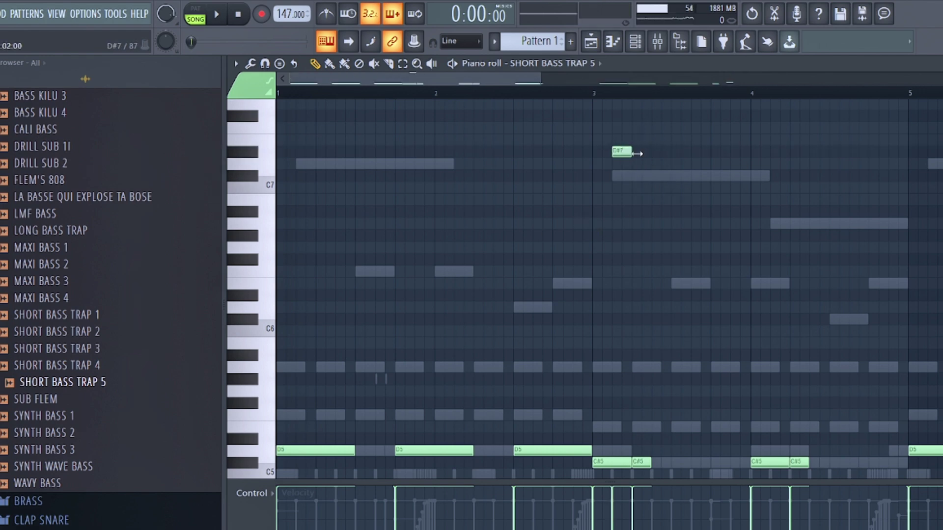
pyautogui.moveTo(622, 151); pyautogui.dragTo(623, 176)
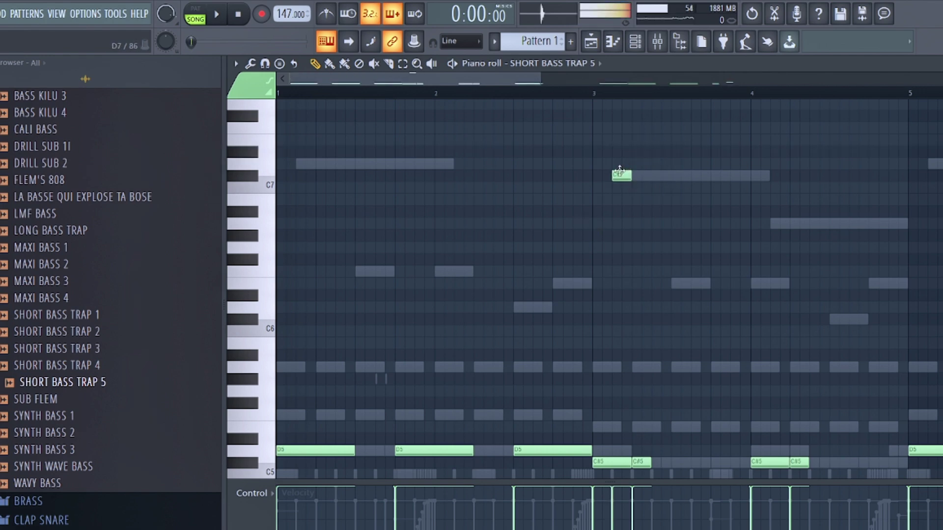
pyautogui.doubleClick(621, 175)
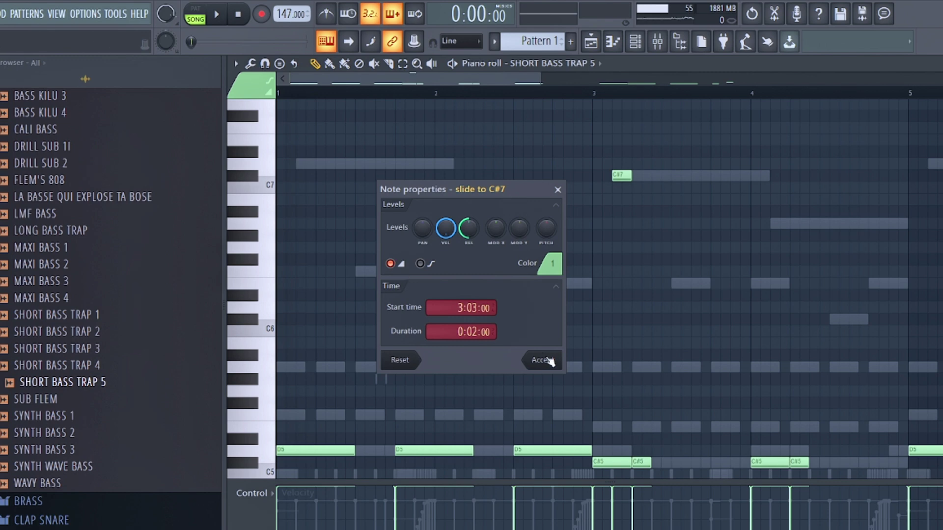
pyautogui.click(545, 361)
pyautogui.press('space')
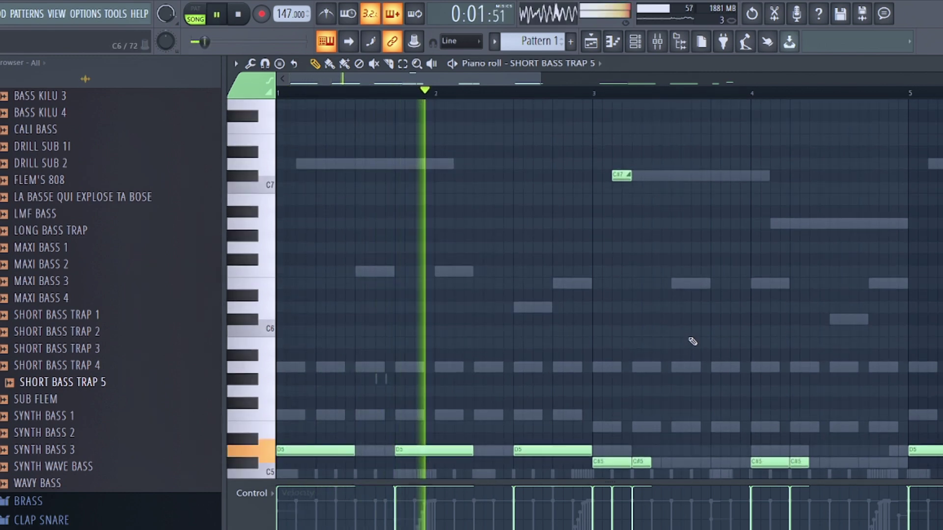
# Move the bar 3 slide note down to C#4 below the first C#5 note and add a matching C#4 slide early in bar 4.
pyautogui.scroll(-2, 689, 337)
pyautogui.scroll(2, 690, 338)
pyautogui.scroll(-1, 691, 340)
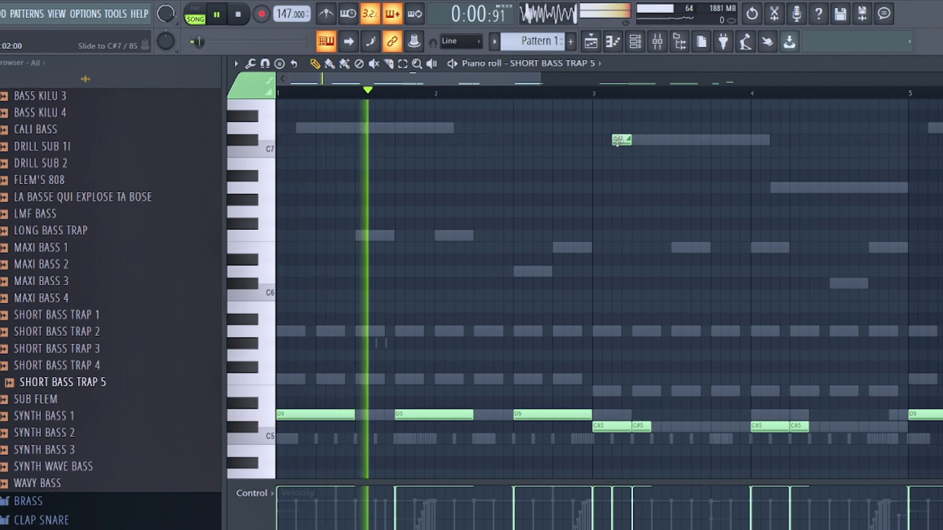
pyautogui.moveTo(617, 142); pyautogui.dragTo(598, 141)
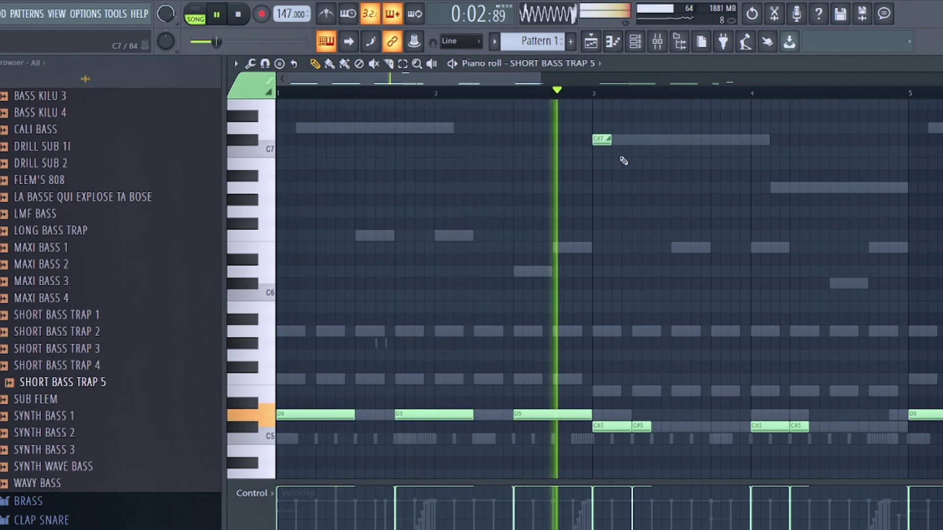
pyautogui.scroll(-2, 627, 344)
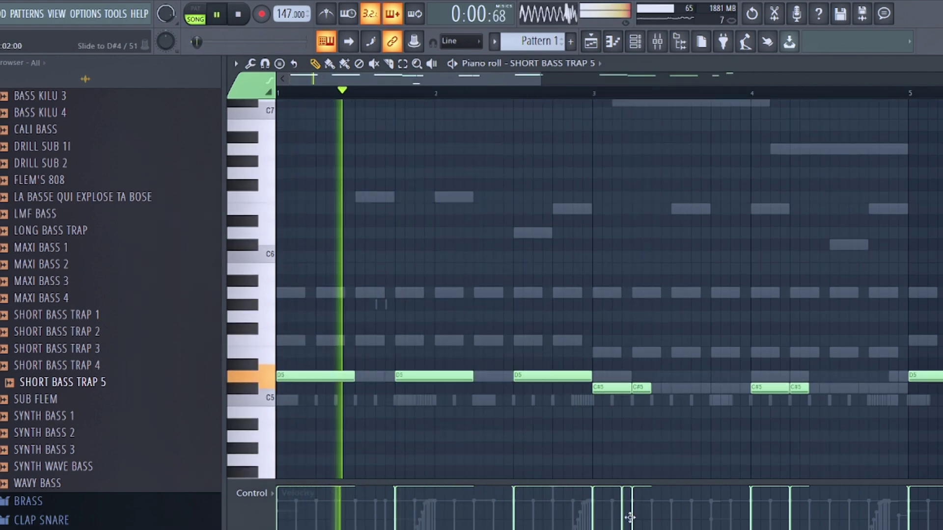
pyautogui.moveTo(629, 517); pyautogui.dragTo(612, 436)
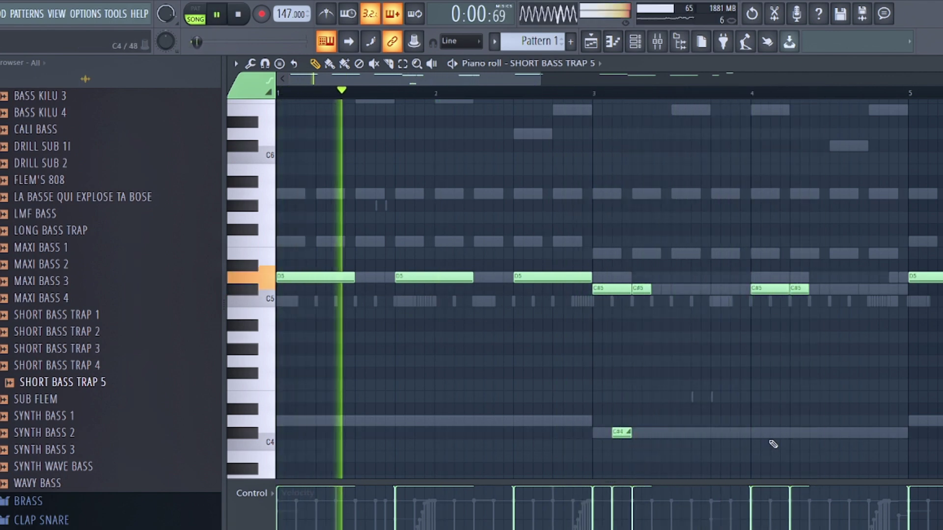
pyautogui.click(775, 433)
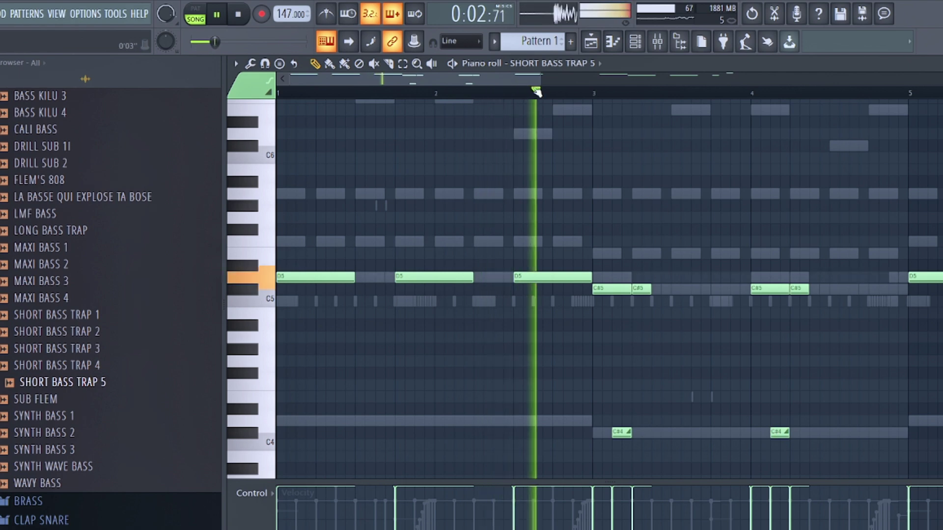
# Duplicate the two C#5 bass notes of bar 4 into the bar's second half and add a C#4 slide note below the copies.
pyautogui.hscroll(2, 537, 91)
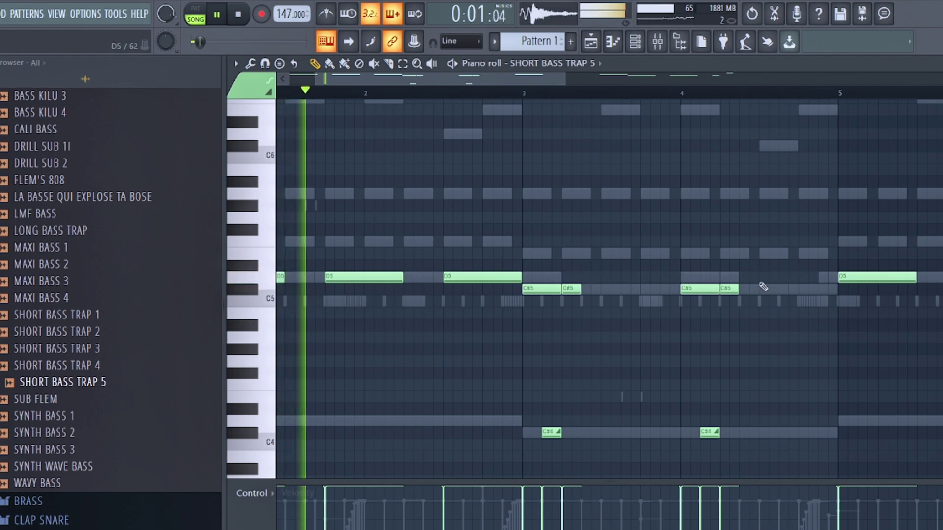
pyautogui.moveTo(756, 284); pyautogui.dragTo(683, 293)
pyautogui.hotkey('ctrl', 'b')
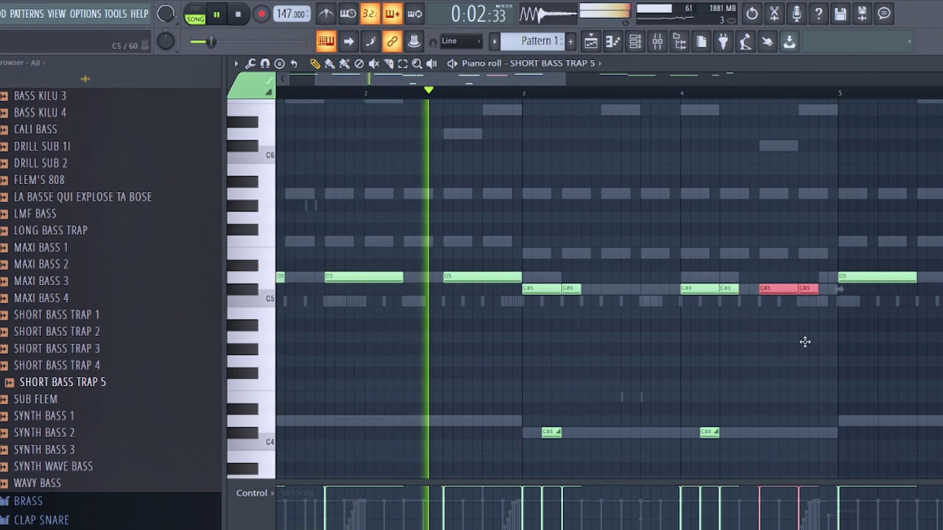
pyautogui.click(706, 433)
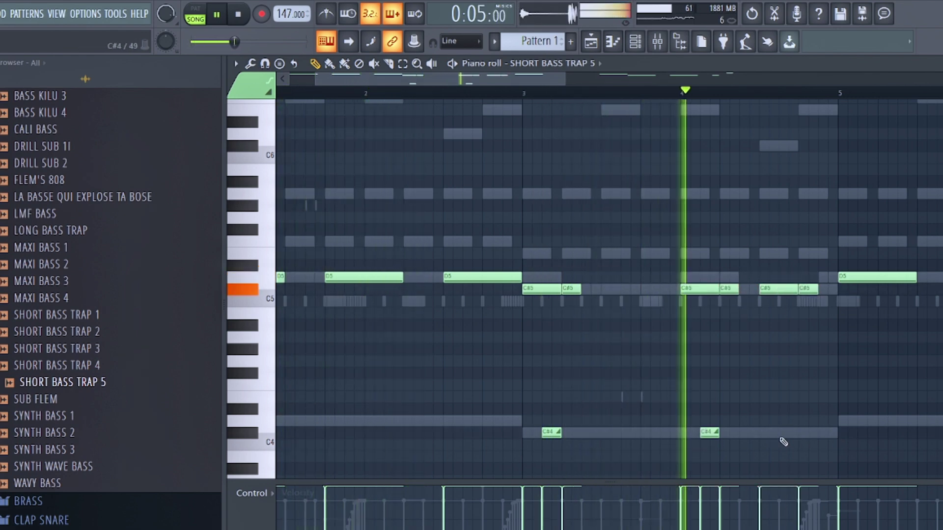
pyautogui.click(782, 433)
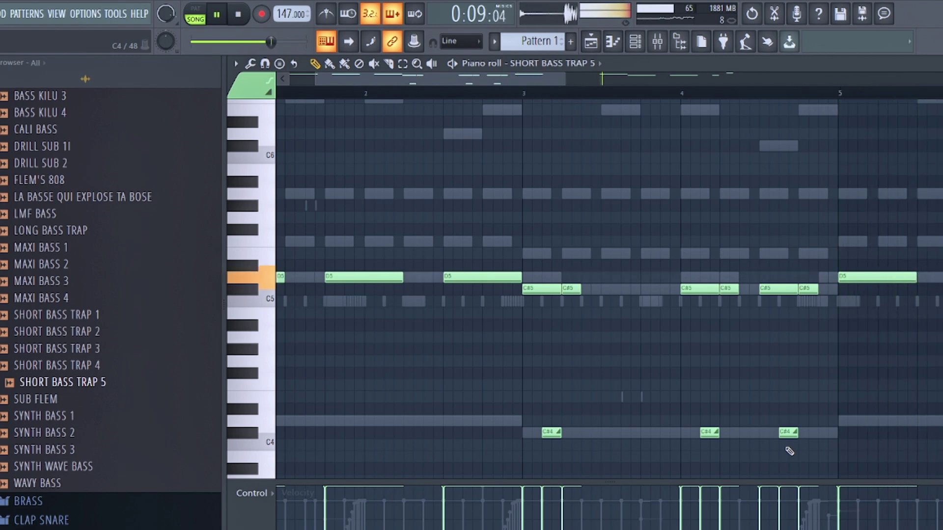
pyautogui.press('space')
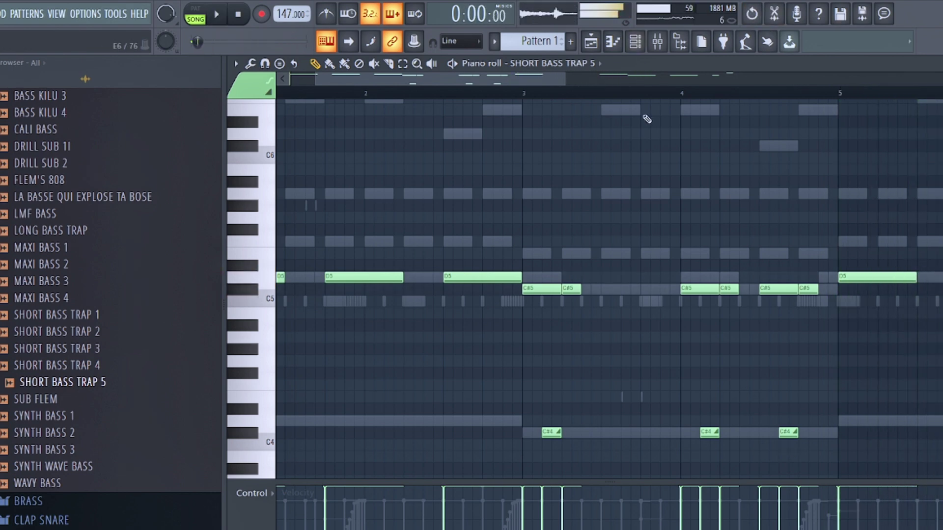
# Place a descending C#6, A5 and F5 run in the first half of bar 6 and lengthen the F5 to a quarter bar.
pyautogui.hscroll(3, 662, 148)
pyautogui.click(687, 193)
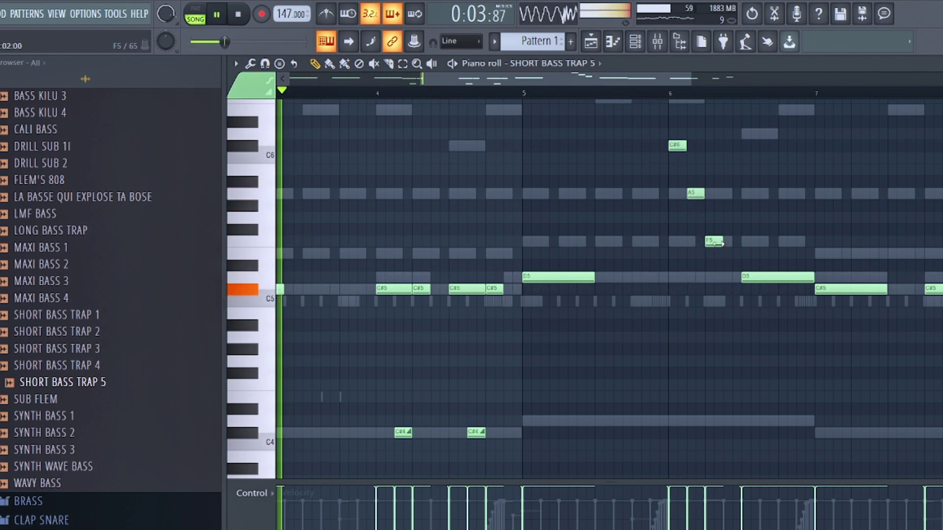
pyautogui.moveTo(717, 242); pyautogui.dragTo(739, 242)
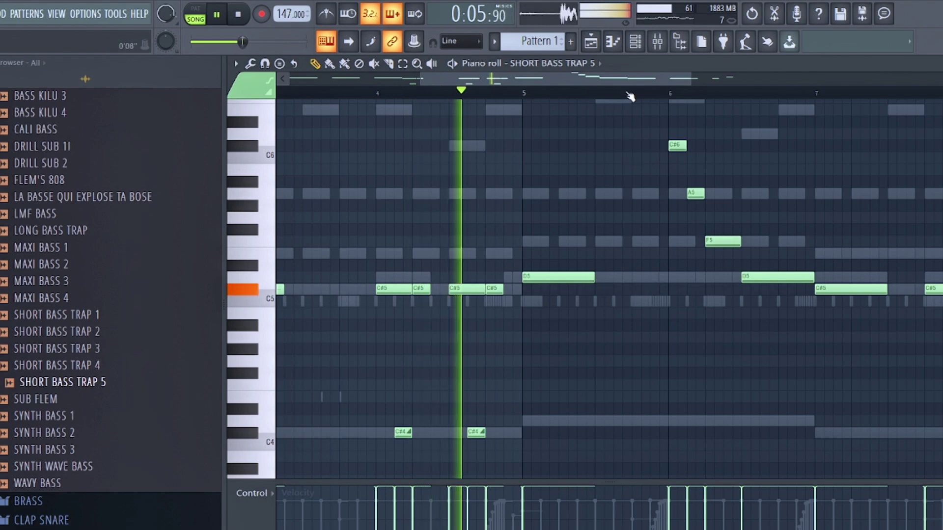
# Add an F4 slide note below the F5 in bar 6 and lengthen it to match the F5.
pyautogui.moveTo(635, 80); pyautogui.dragTo(649, 80)
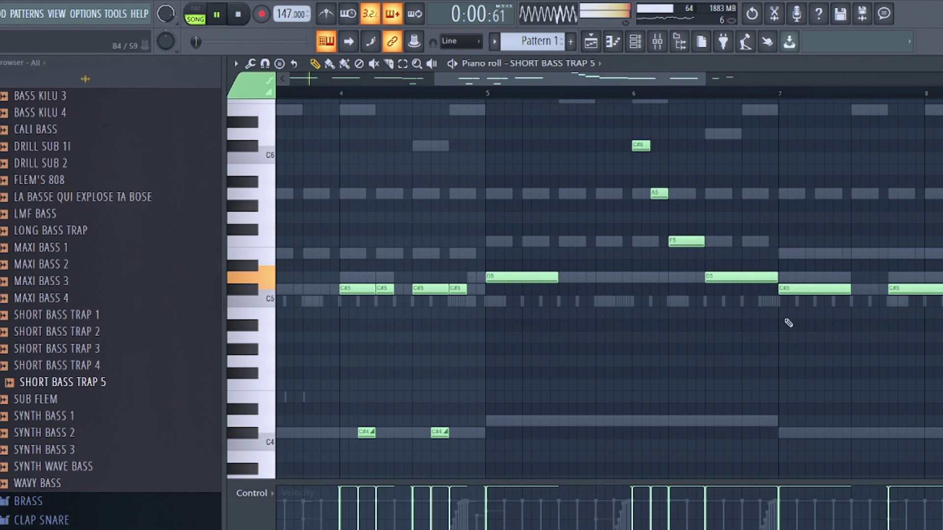
pyautogui.click(387, 63)
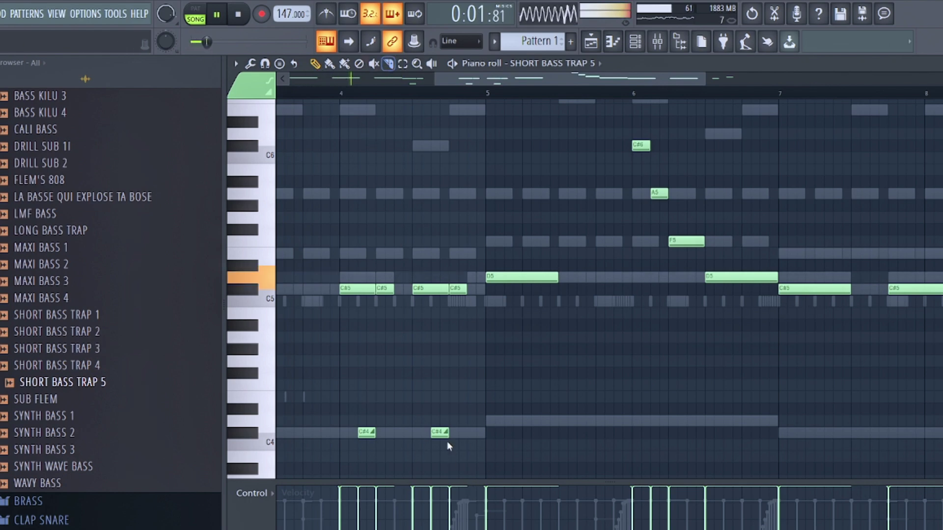
pyautogui.press('p')
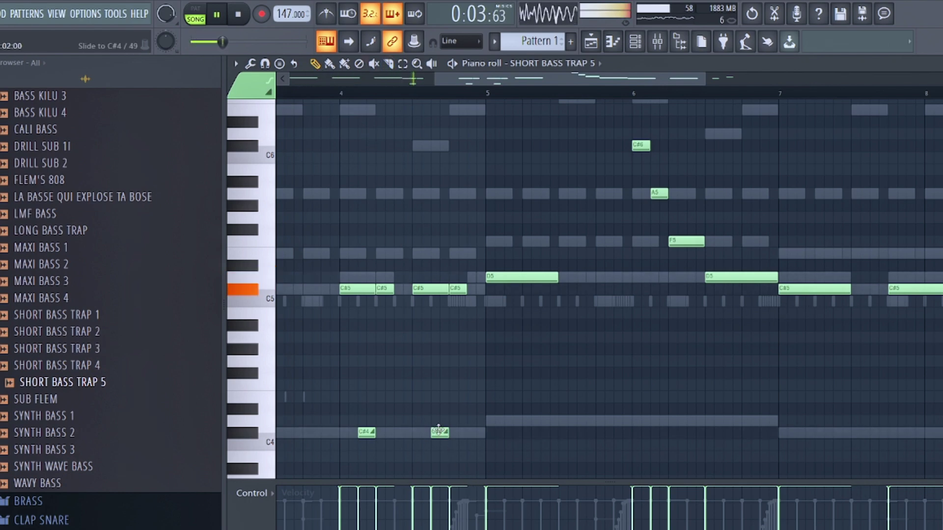
pyautogui.click(676, 385)
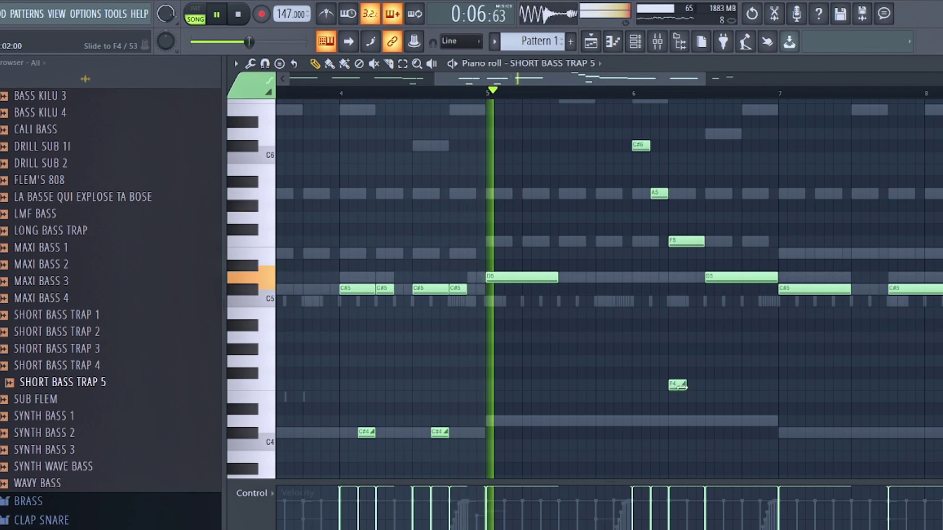
pyautogui.moveTo(685, 386); pyautogui.dragTo(707, 386)
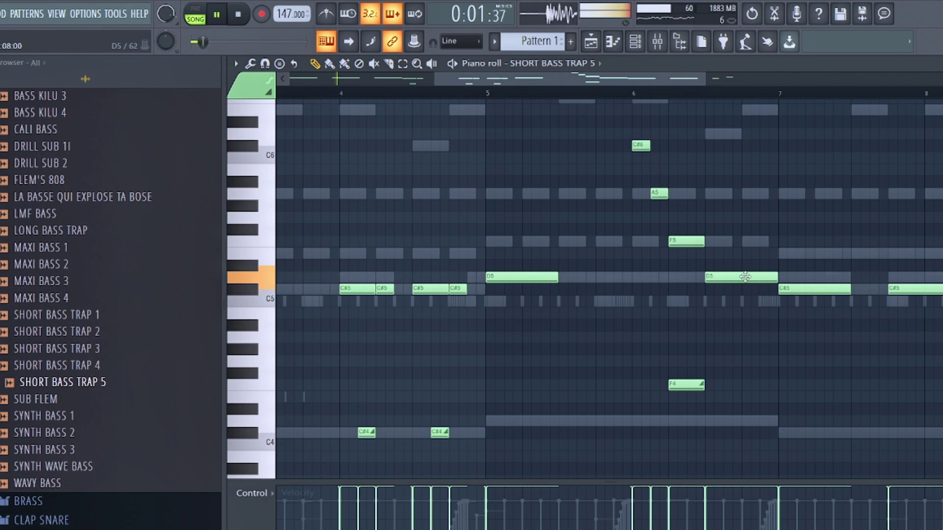
# Play back the SHORT BASS TRAP 5 part to review its slides across the eight bars.
pyautogui.moveTo(678, 84); pyautogui.dragTo(713, 88)
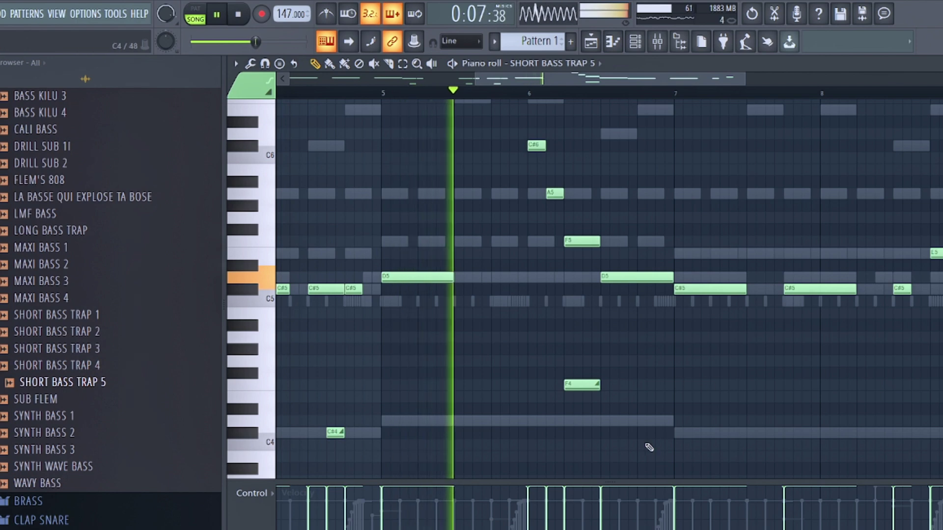
pyautogui.scroll(3, 643, 446)
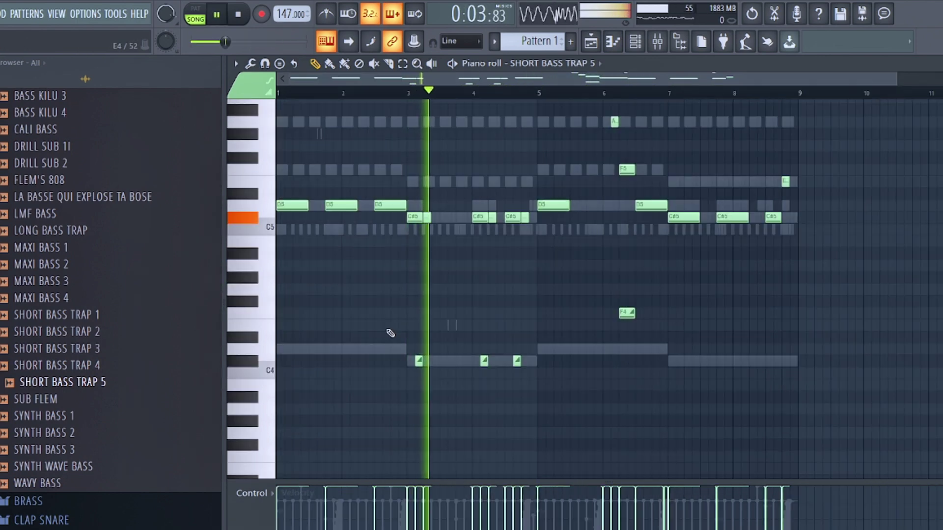
pyautogui.click(399, 93)
pyautogui.press('space')
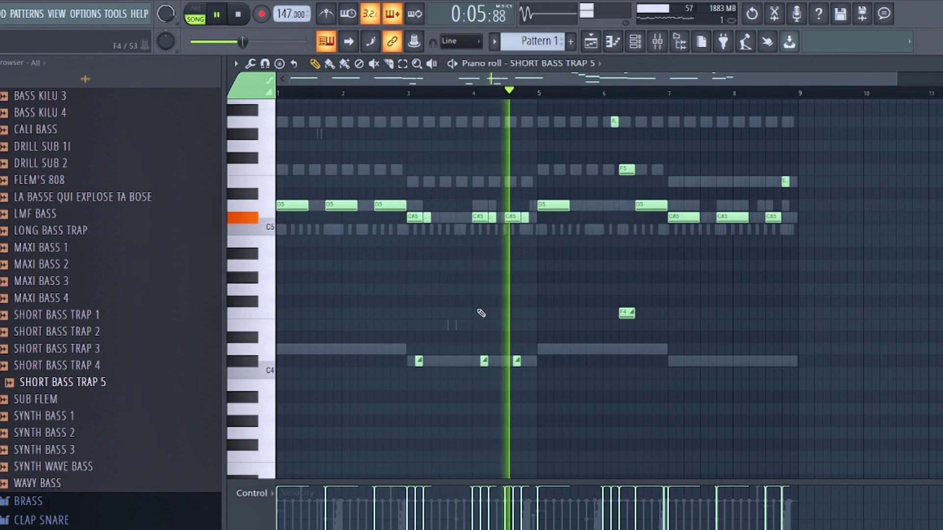
pyautogui.press('space')
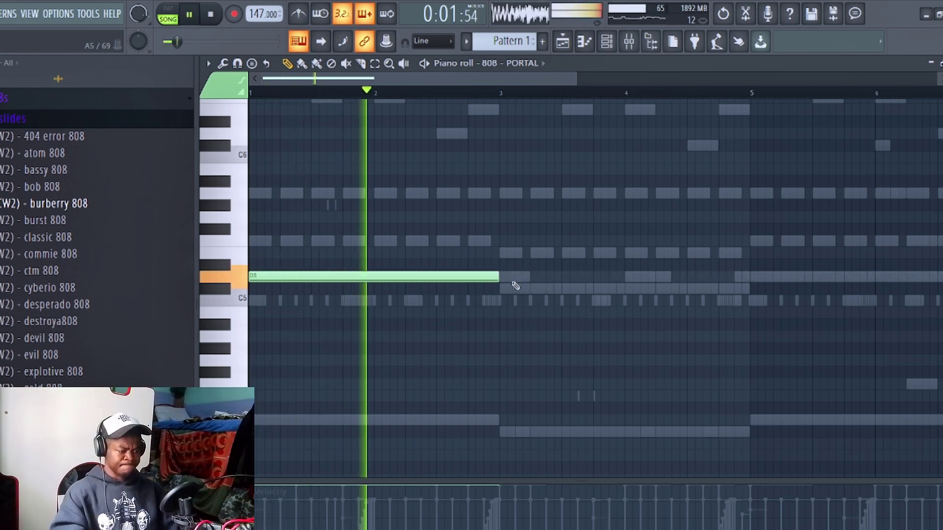
# Continue the 808 - PORTAL line with two-bar C#5 and D5 notes from bars 3 and 5, then one-bar E5 and C#5 notes in bars 7 and 8.
pyautogui.click(503, 291)
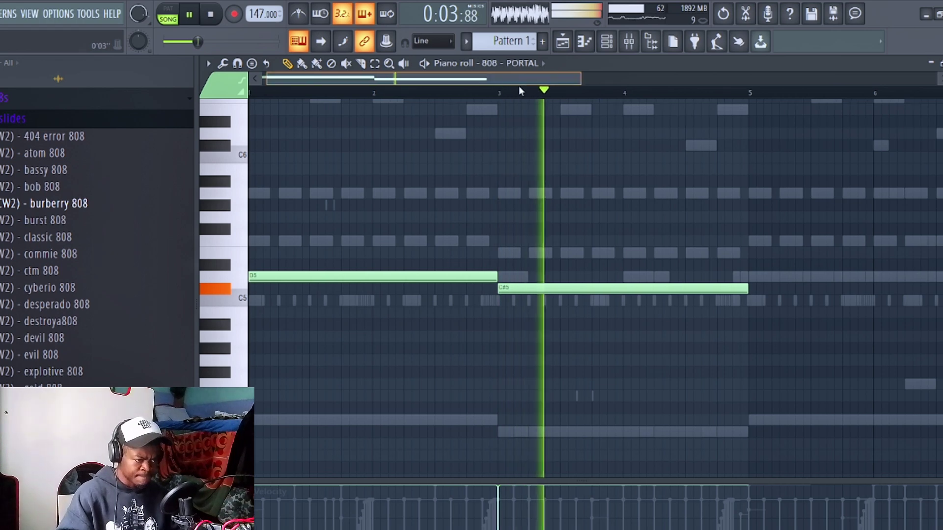
pyautogui.click(542, 276)
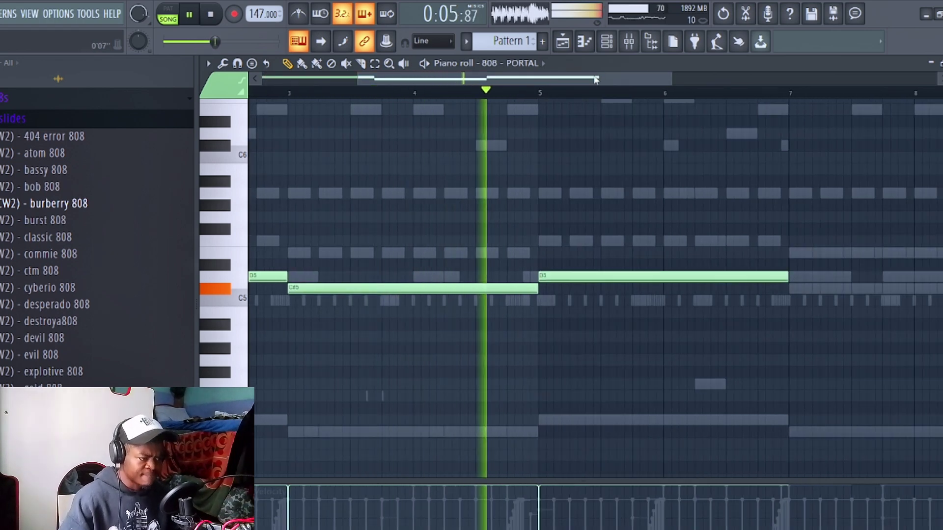
pyautogui.click(588, 257)
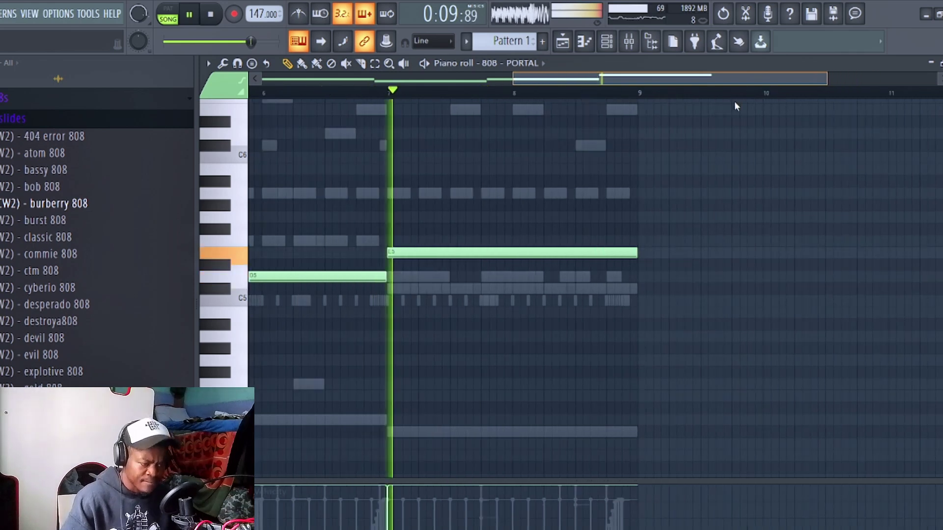
pyautogui.click(686, 230)
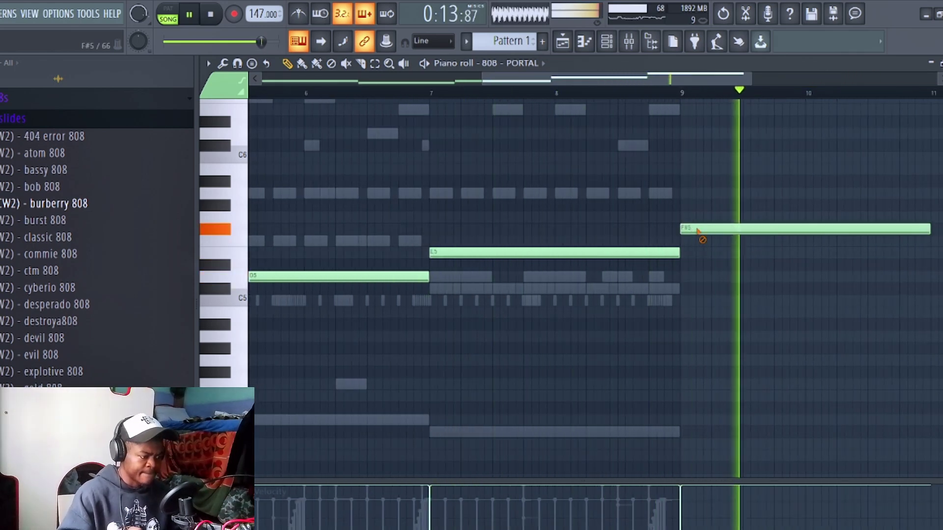
pyautogui.rightClick(697, 229)
pyautogui.press('space')
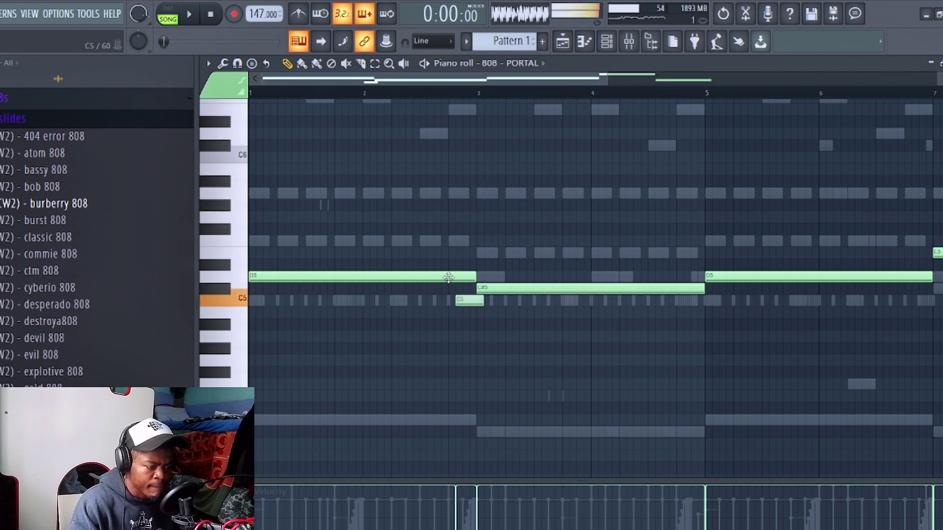
# Add four-step slide notes leading into each 808 note change: C#5 ending bar 2, D5 ending bar 4, E5 ending bar 6 and C#5 ending bar 7.
pyautogui.doubleClick(461, 285)
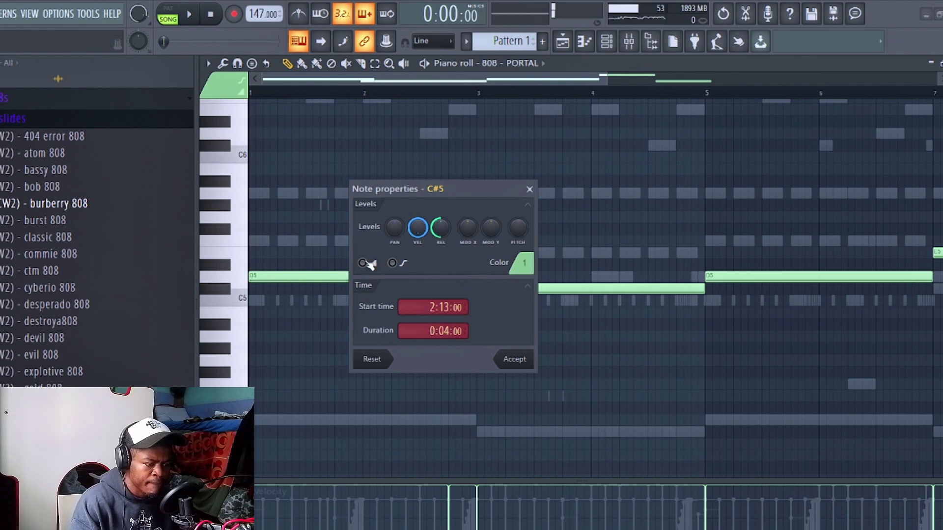
pyautogui.click(504, 358)
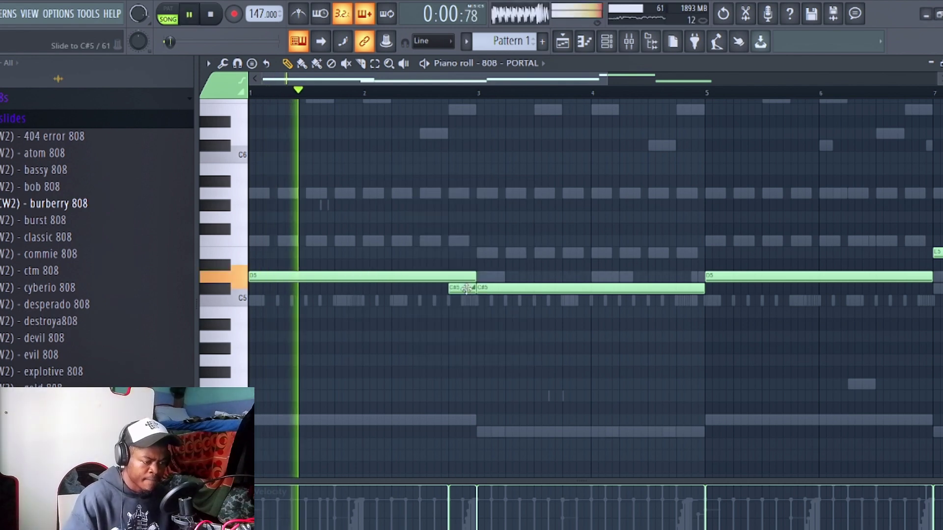
pyautogui.click(680, 277)
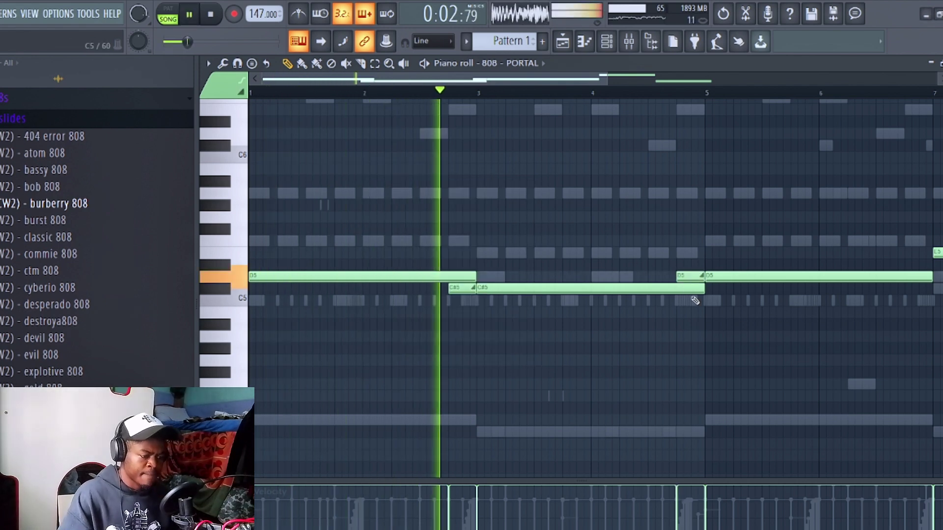
pyautogui.moveTo(568, 80); pyautogui.dragTo(577, 79)
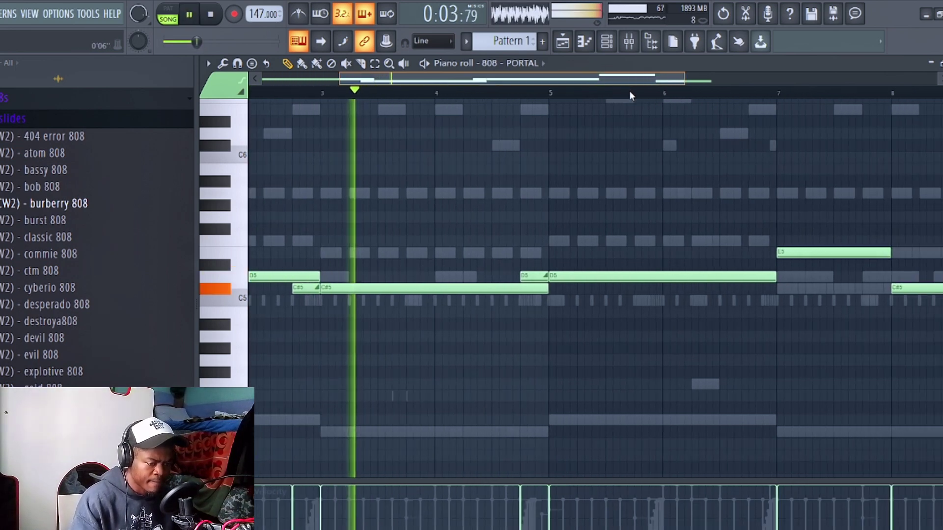
pyautogui.click(761, 253)
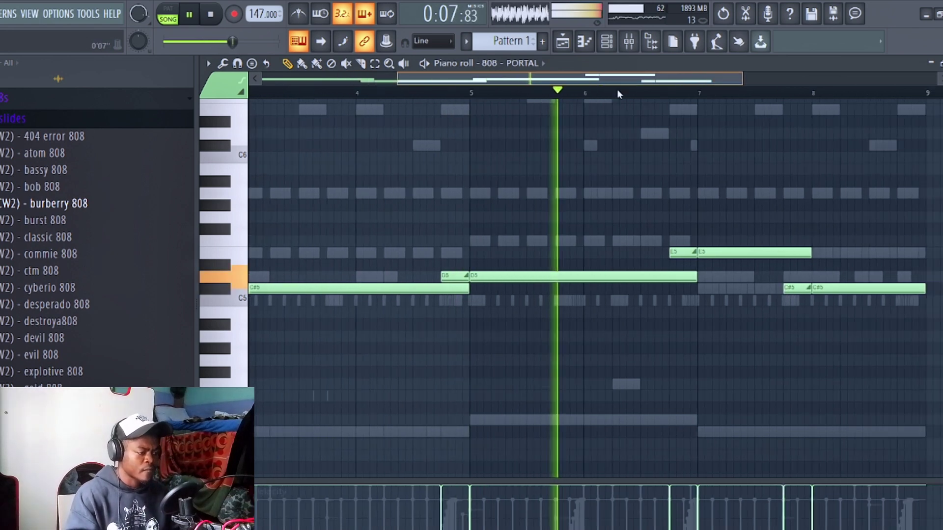
# Place an E6 slide note midway through bar 7 of the 808 - PORTAL part, shorten it and play the part from the start.
pyautogui.scroll(3, 653, 221)
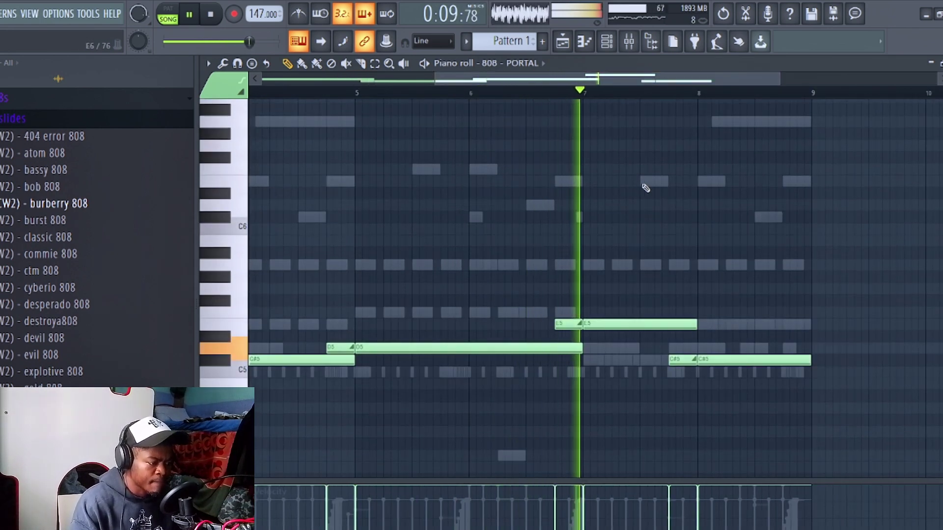
pyautogui.click(643, 183)
pyautogui.moveTo(666, 182); pyautogui.dragTo(646, 183)
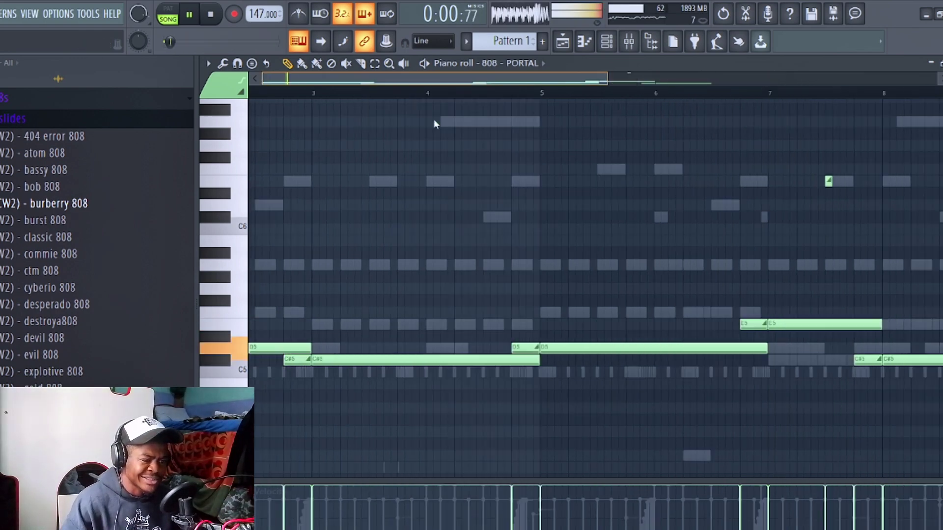
pyautogui.press('space')
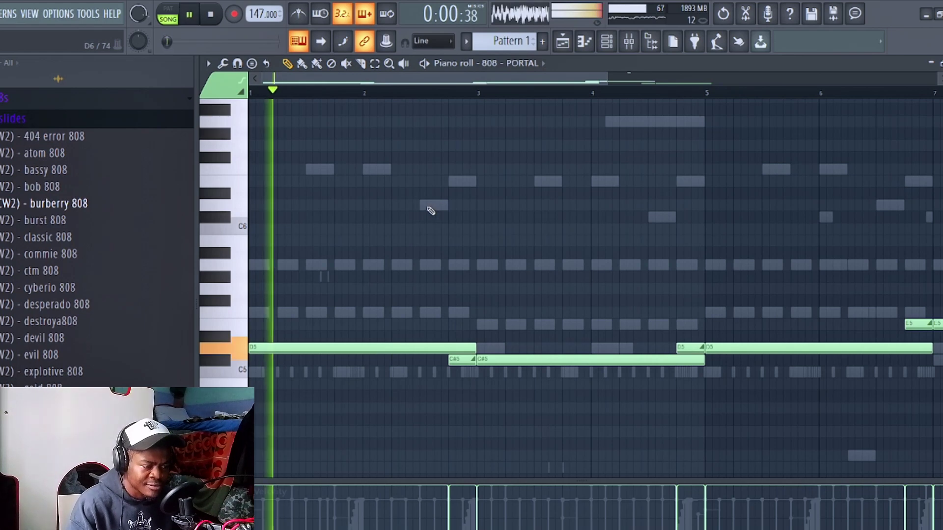
# Add a short D6 slide midway through bar 2 and a short A5 slide early in bar 4, and return to the channel rack.
pyautogui.click(421, 205)
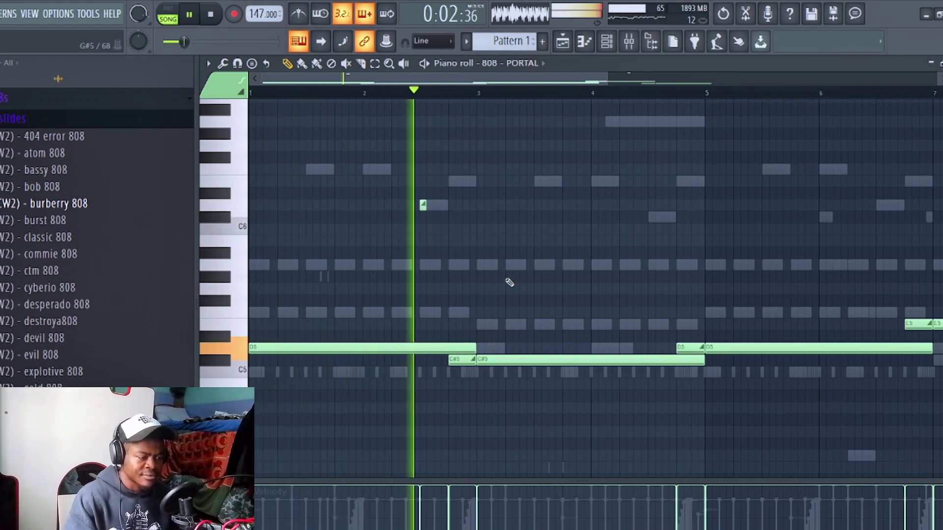
pyautogui.click(569, 265)
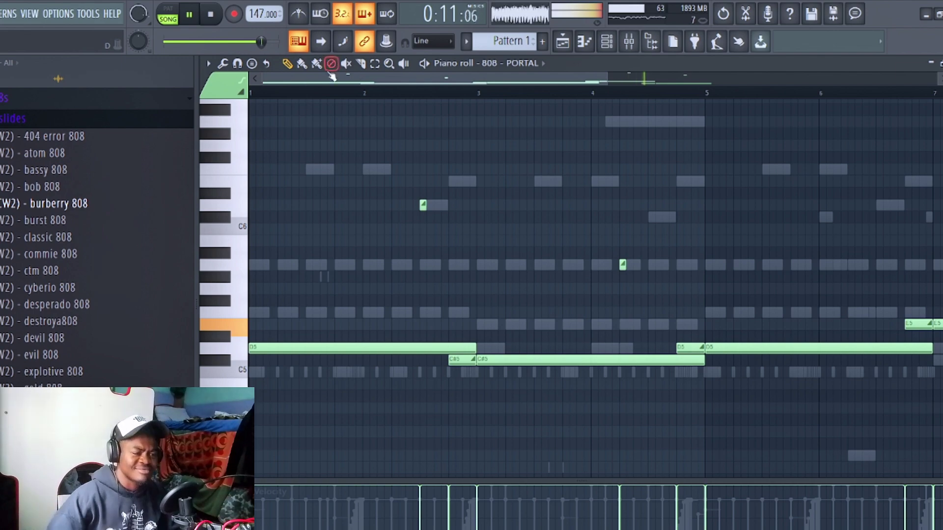
pyautogui.moveTo(334, 81); pyautogui.dragTo(384, 116)
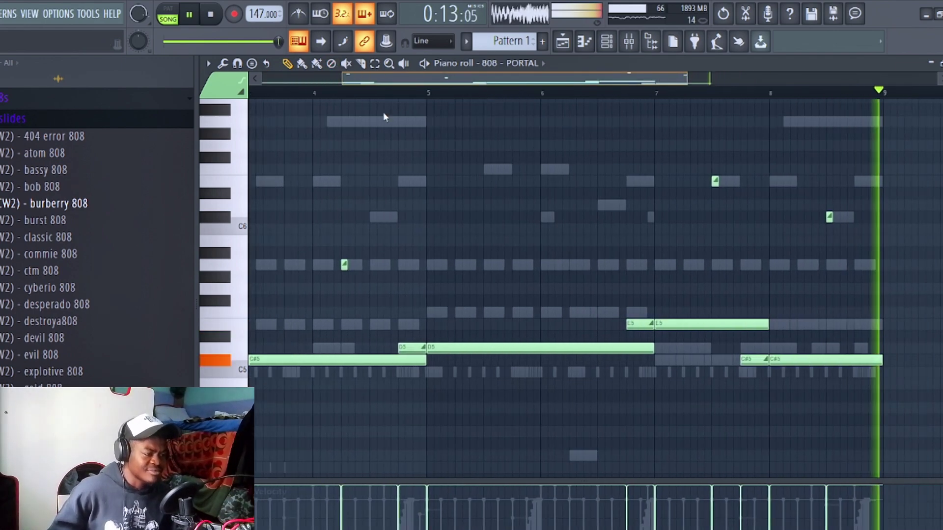
pyautogui.click(606, 43)
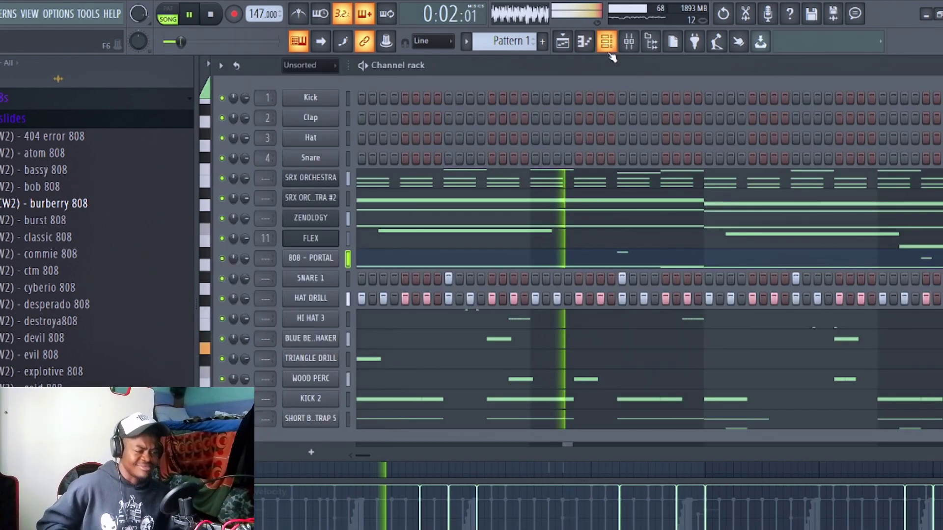